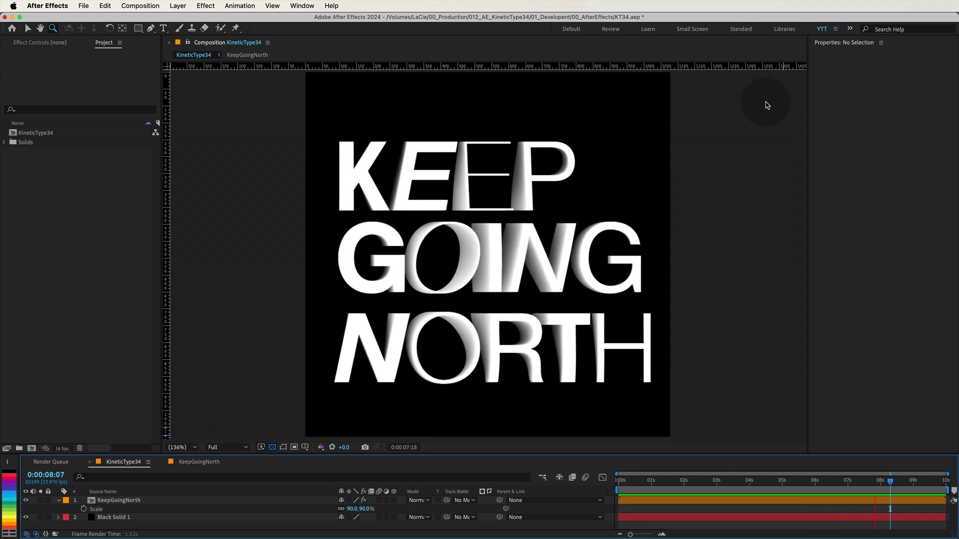
Name the new composition KineticType_034, size it 1080×1080 at 30 fps, lasting 0:00:10:00.
click(31, 449)
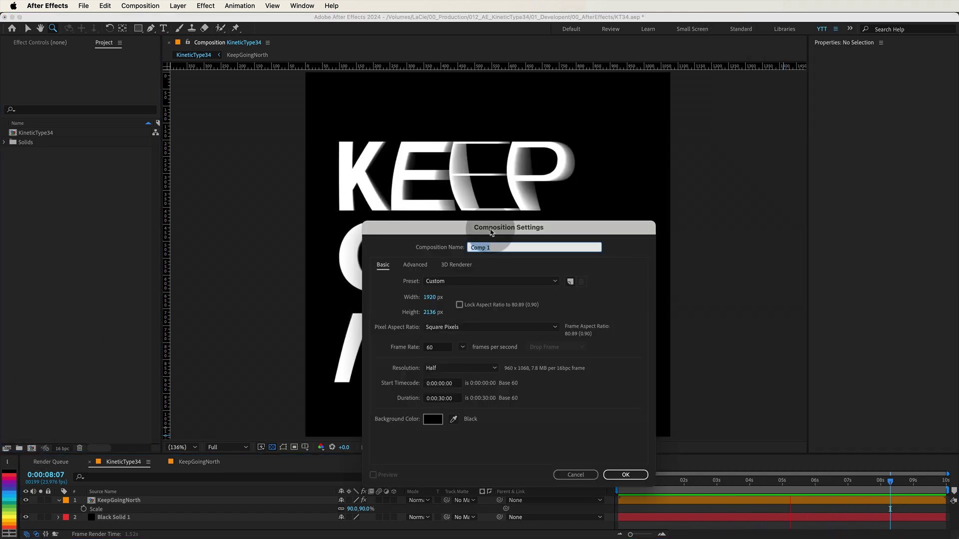
text(KineticType_034)
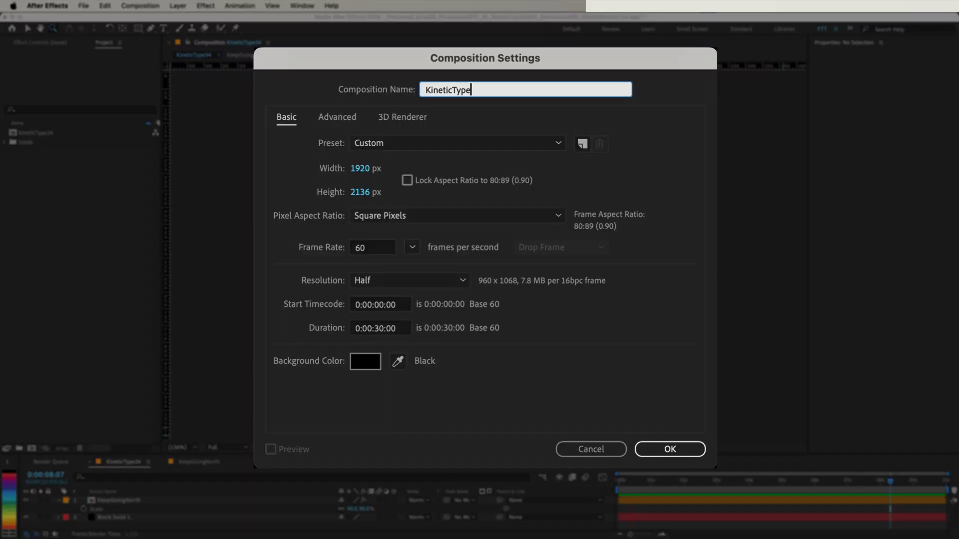
key(Tab)
key(Tab)
key(Tab)
text(1080)
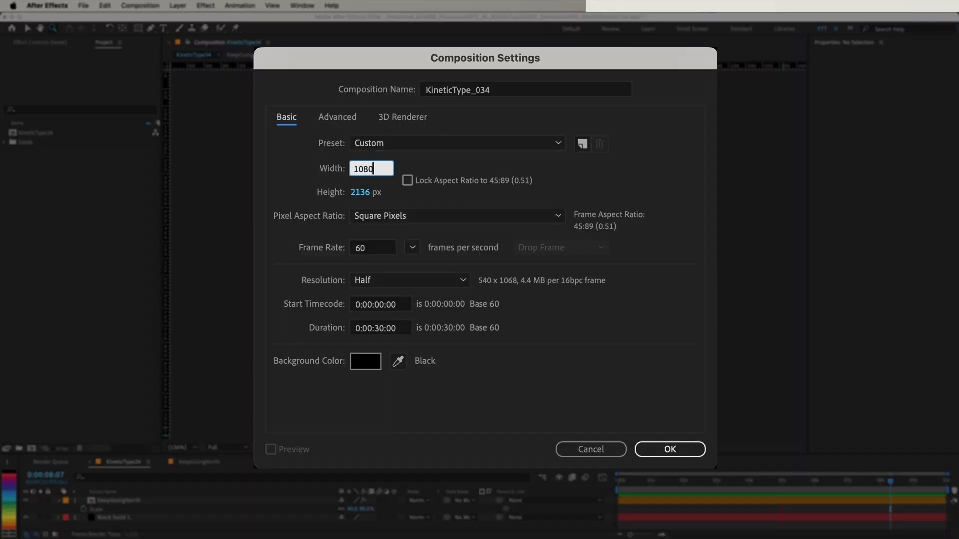
key(Tab)
text(1080)
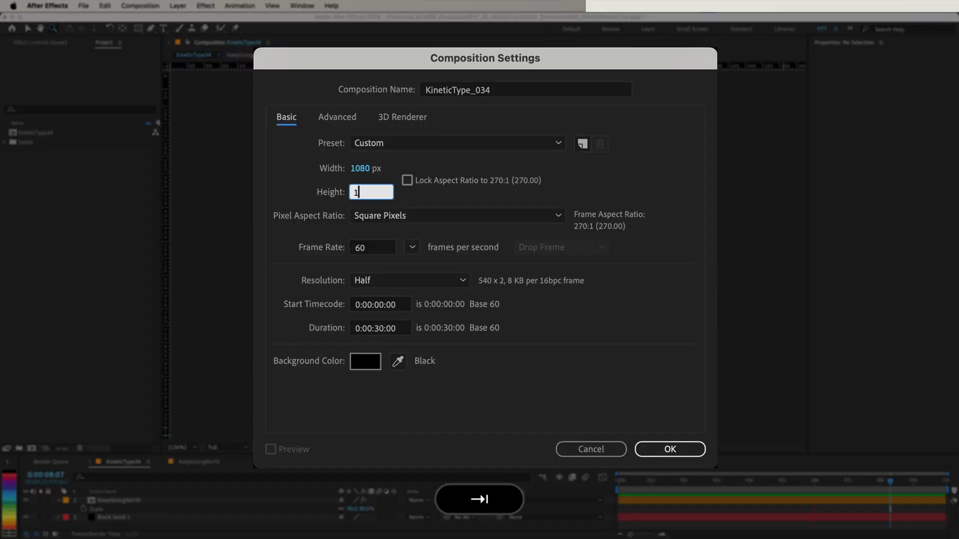
key(Tab)
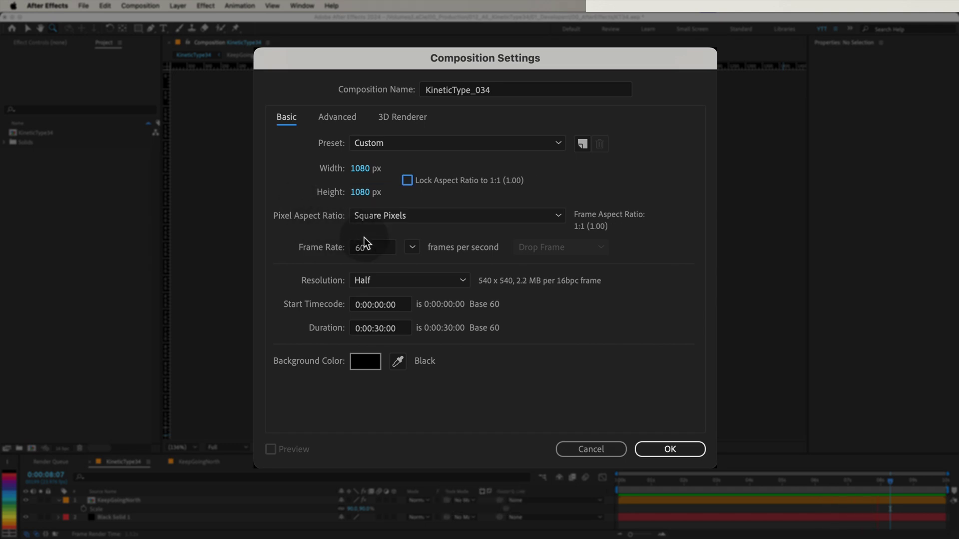
text(30)
key(Tab)
click(382, 328)
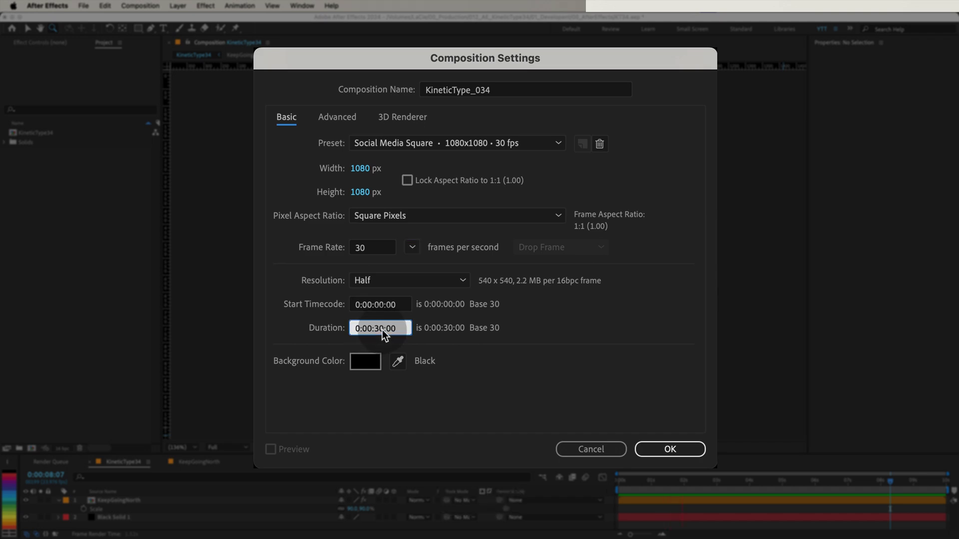
key(BackSpace)
text(10)
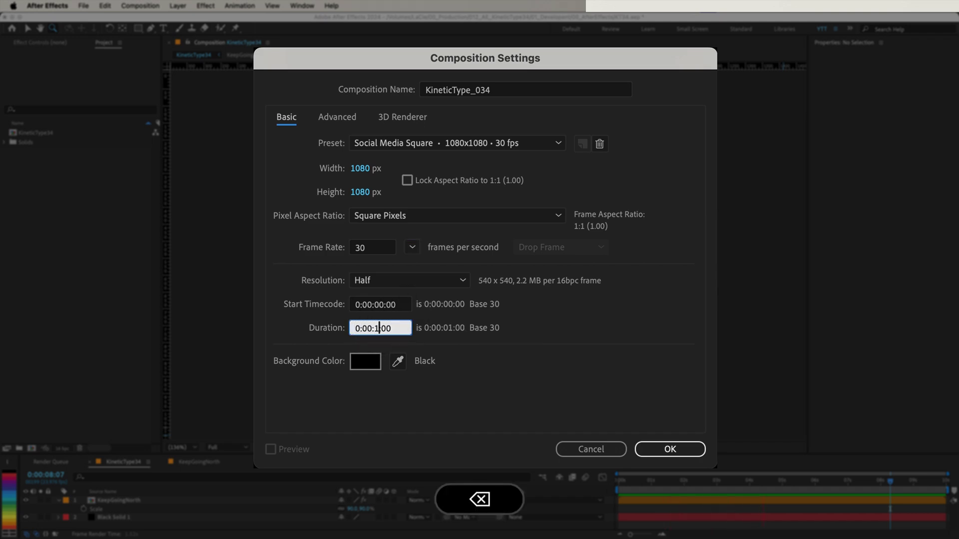
click(574, 366)
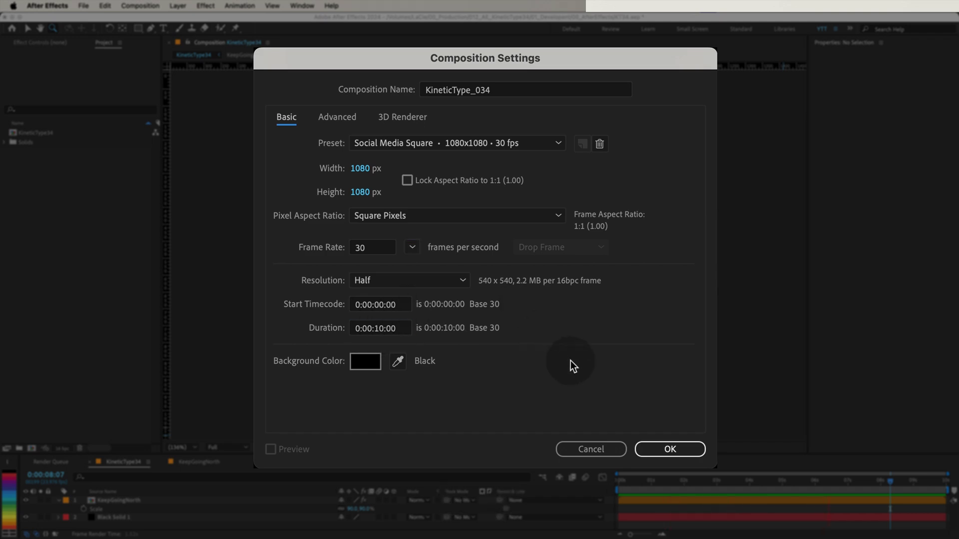
Create the composition and add a comp-sized black (000000) solid named Background.
click(669, 449)
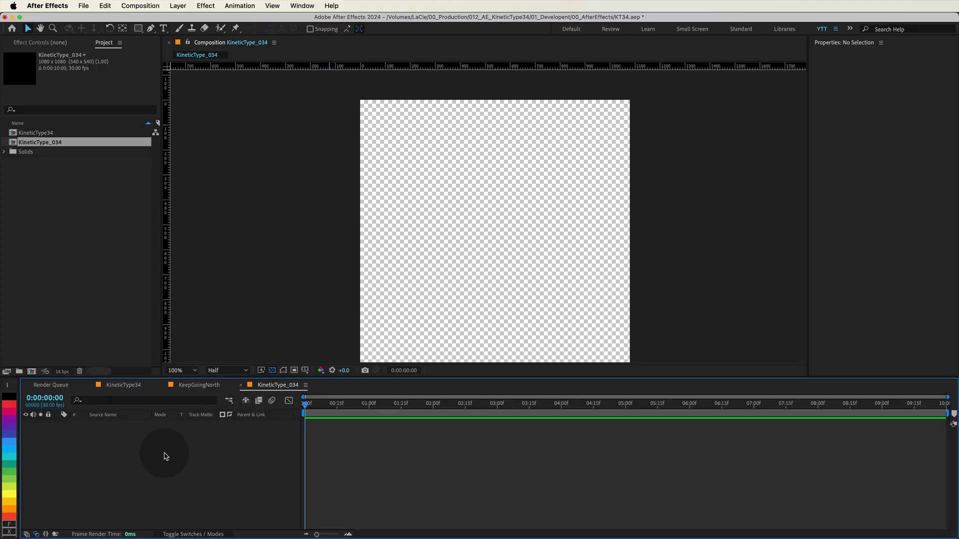
right_click(150, 454)
mouse_move(189, 408)
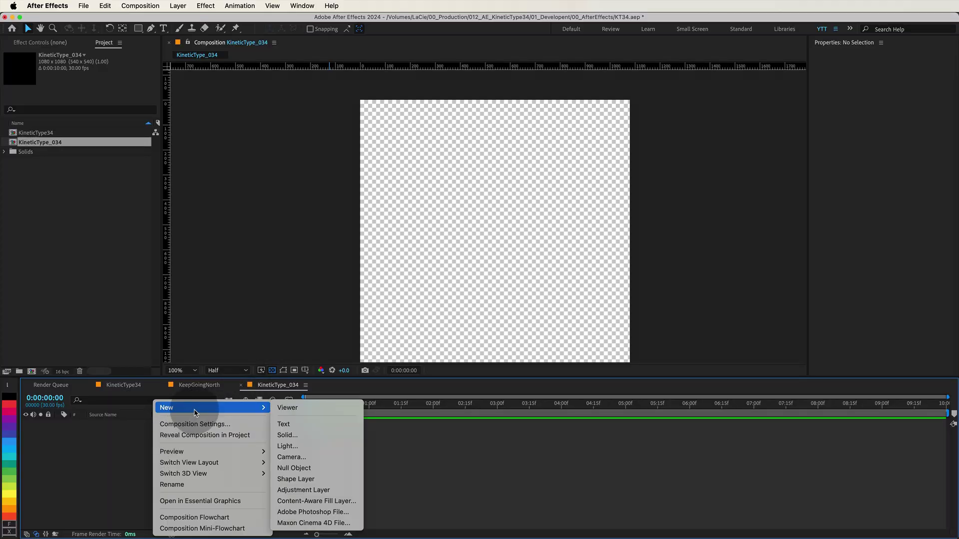
click(287, 435)
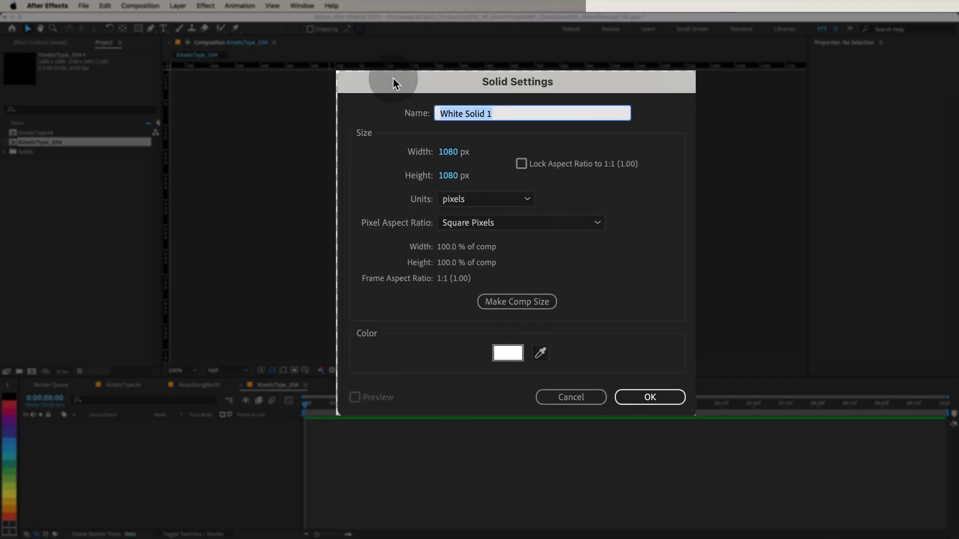
drag(393, 79, 379, 68)
text(Bac)
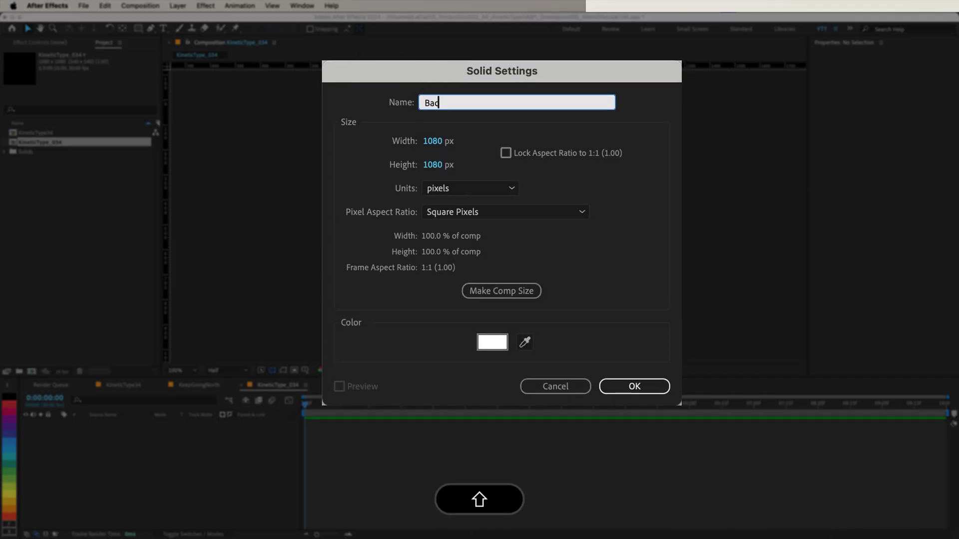
text(kground)
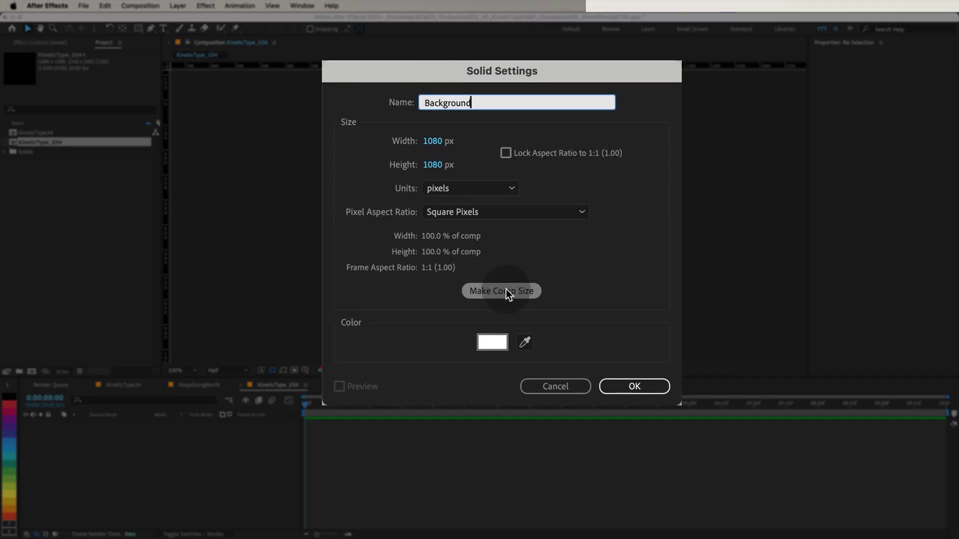
click(505, 289)
click(494, 341)
text(000000)
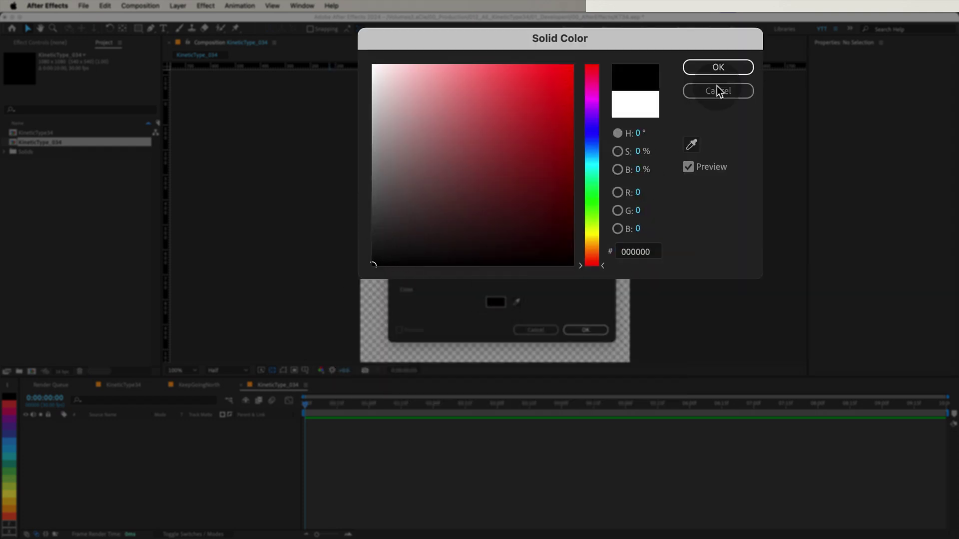
click(717, 68)
click(644, 383)
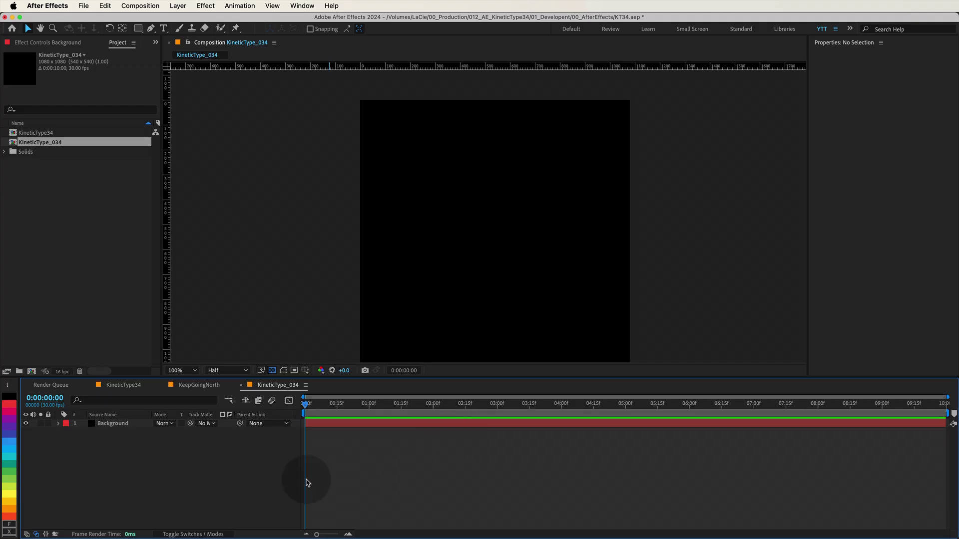
Lock the Background layer and add a bright yellow test solid.
click(48, 424)
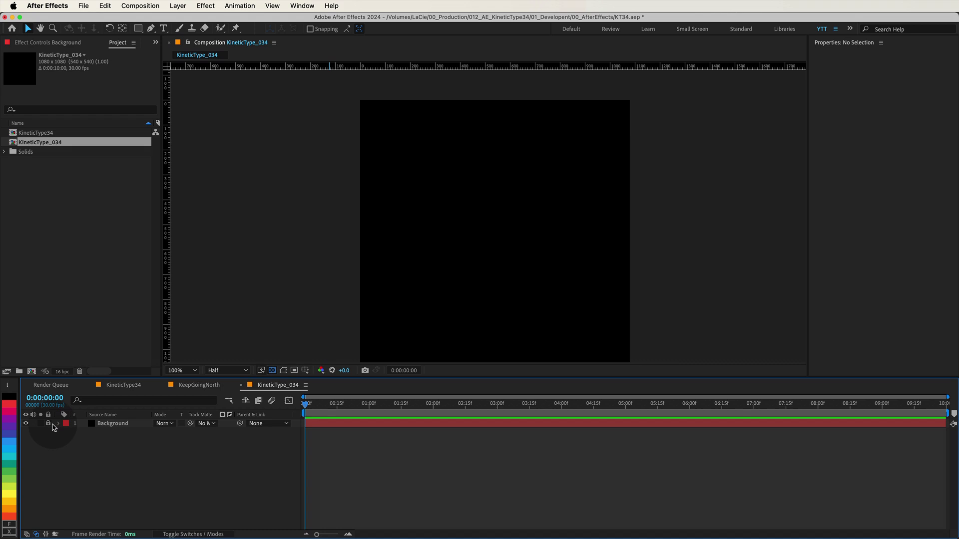
key(super+y)
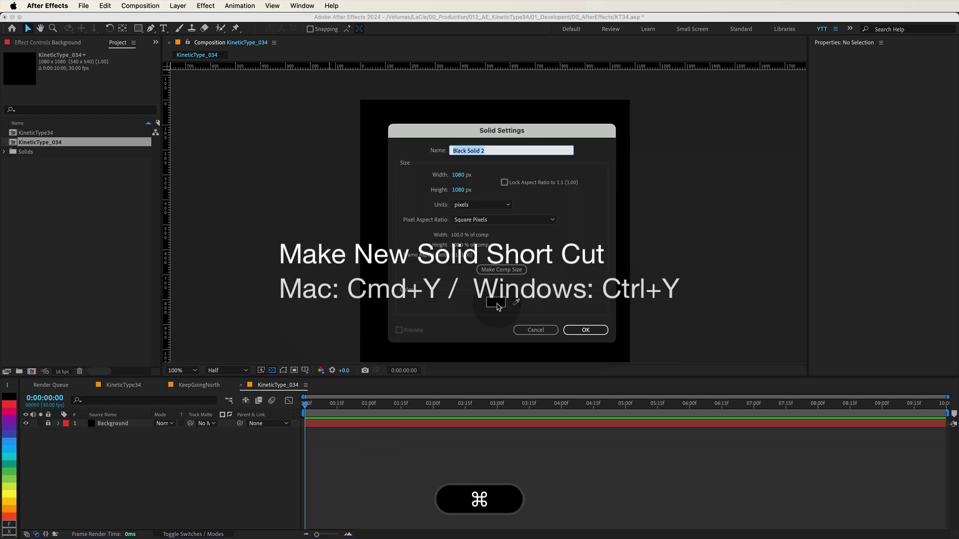
click(495, 302)
drag(583, 158, 580, 205)
click(564, 104)
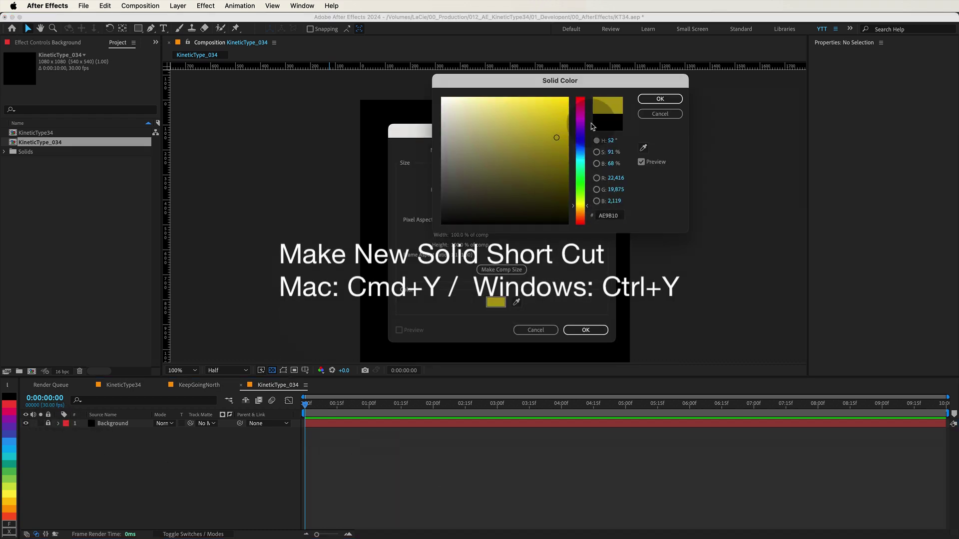
click(660, 99)
click(585, 329)
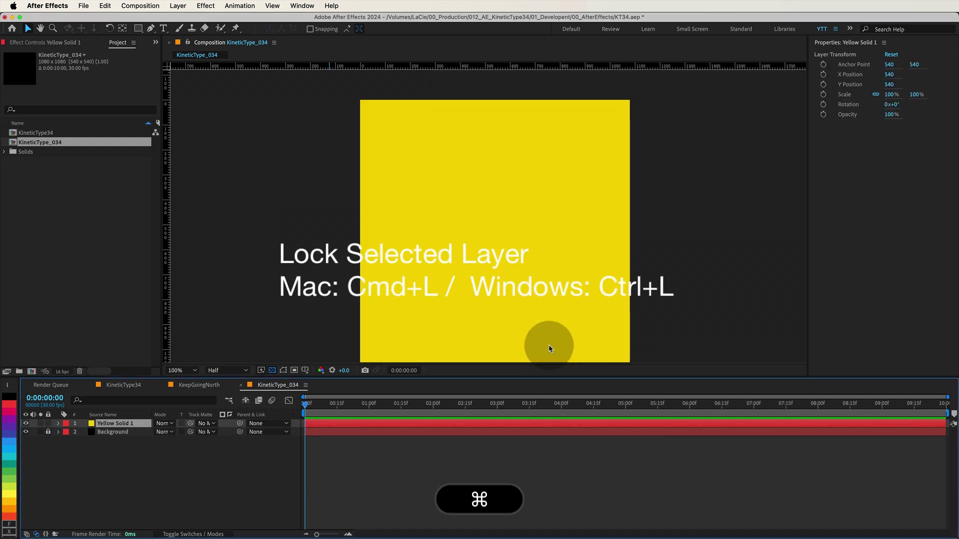
Lock, then unlock and delete the yellow test solid.
key(super+l)
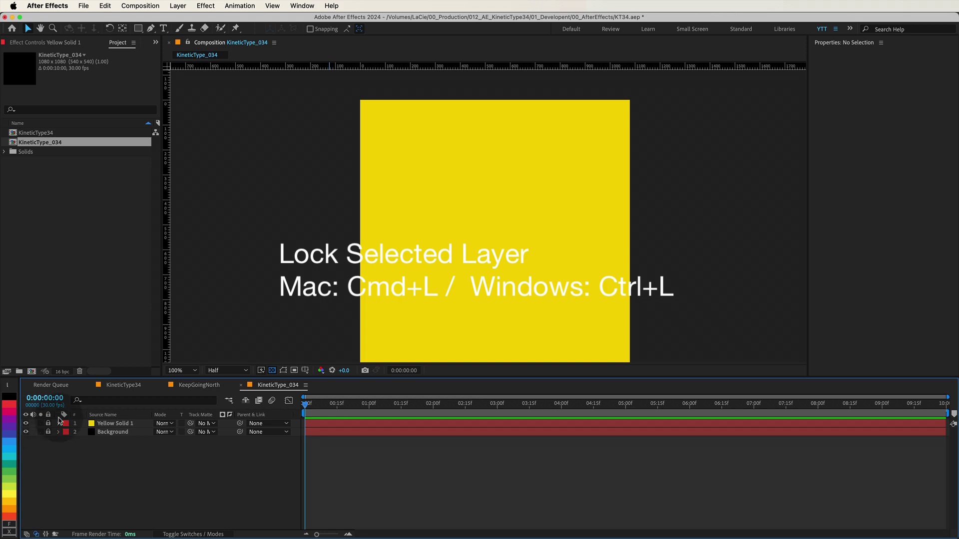
click(48, 424)
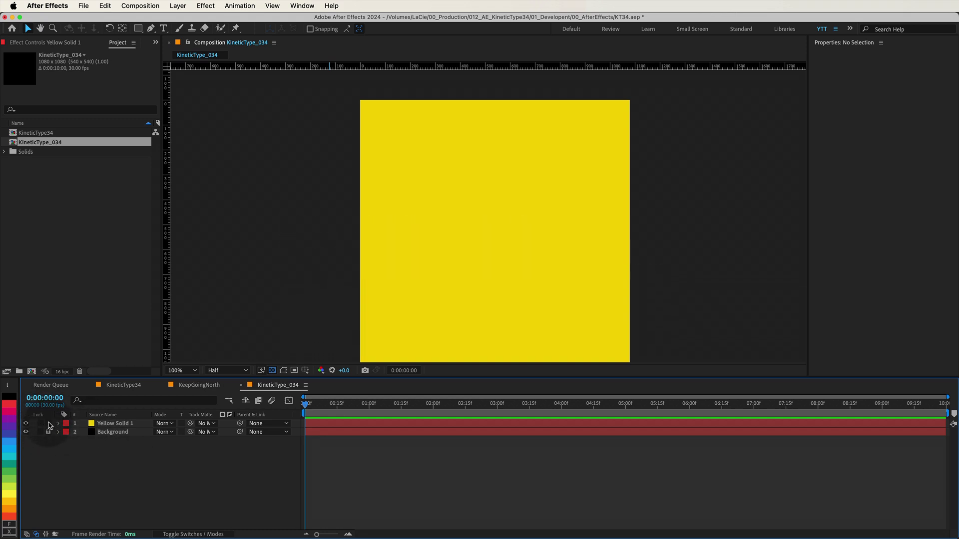
click(113, 423)
key(Delete)
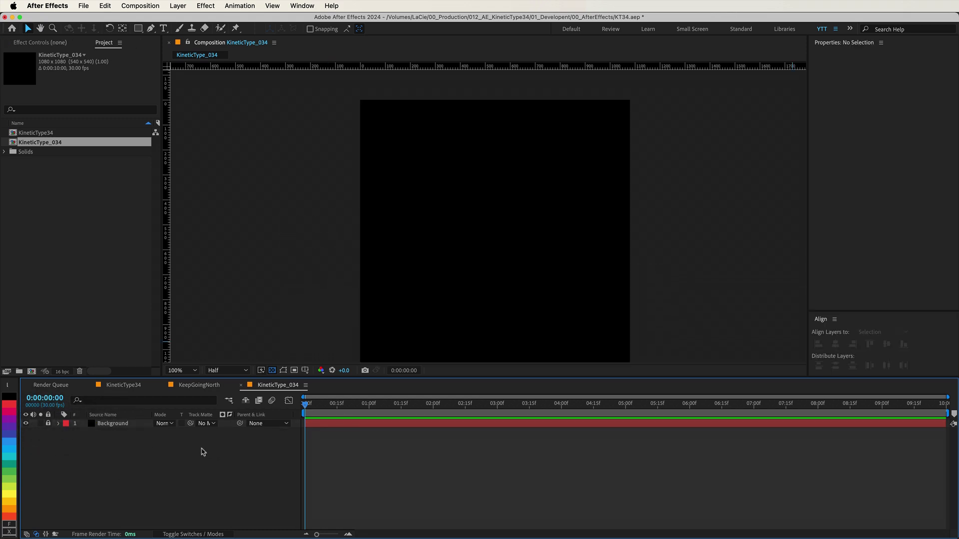
Type a GOING text layer and centre it vertically in the composition.
click(164, 29)
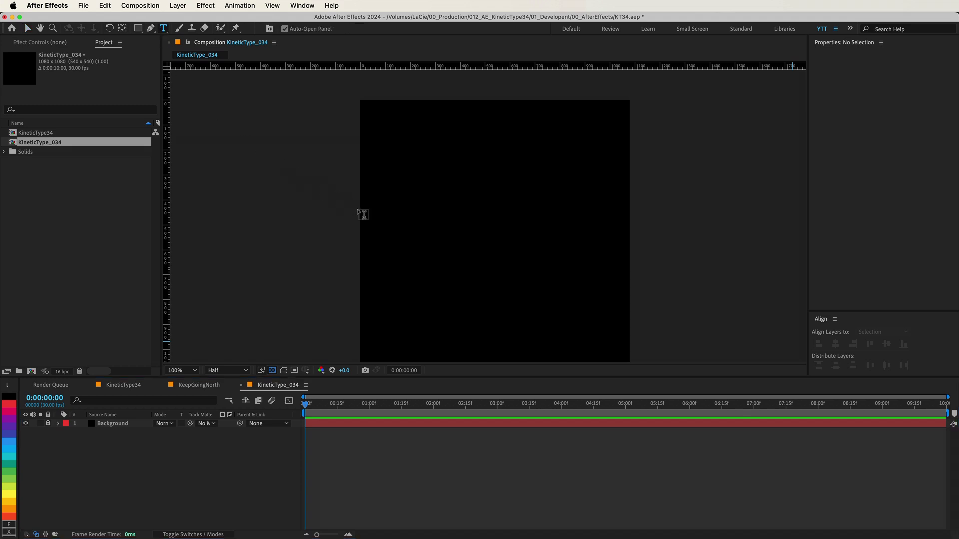
click(398, 232)
text(G)
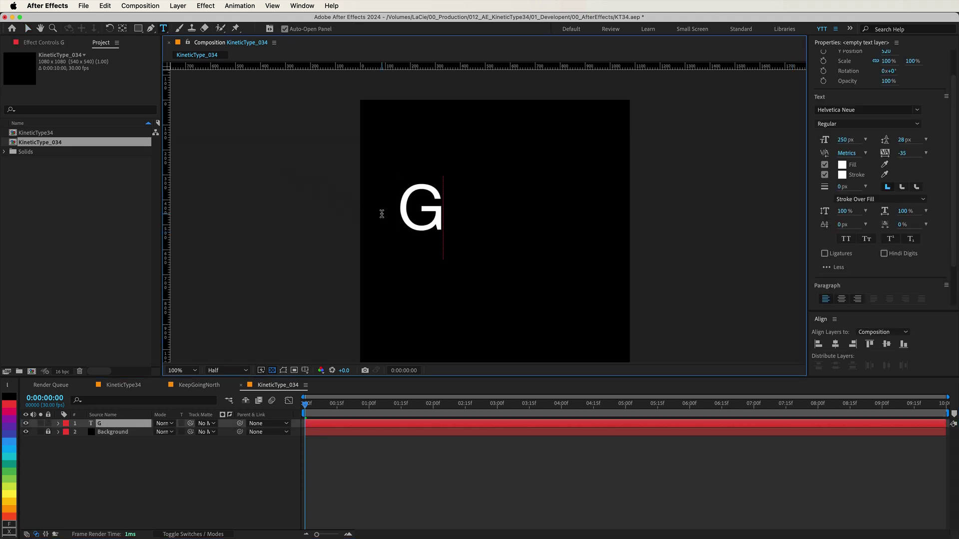
text(OING)
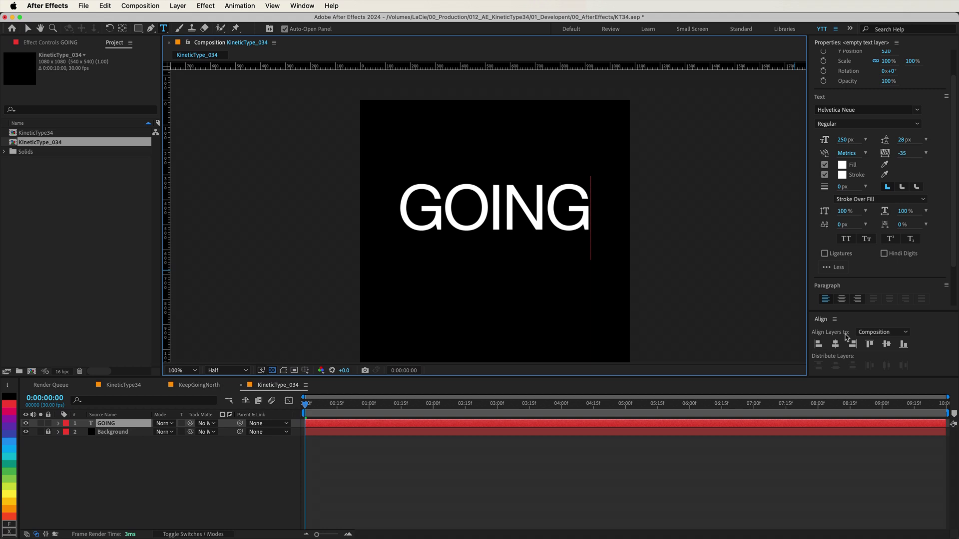
click(835, 344)
click(886, 344)
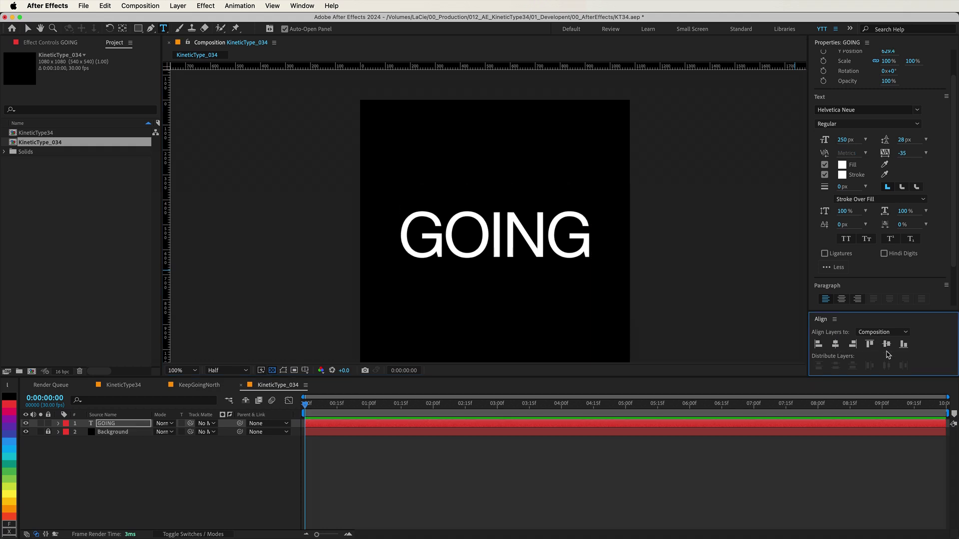
click(822, 463)
Make the O in GOING UltraLight.
double_click(822, 423)
key(shift+Left)
key(shift+Left)
key(shift+Left)
key(shift+Left)
click(867, 124)
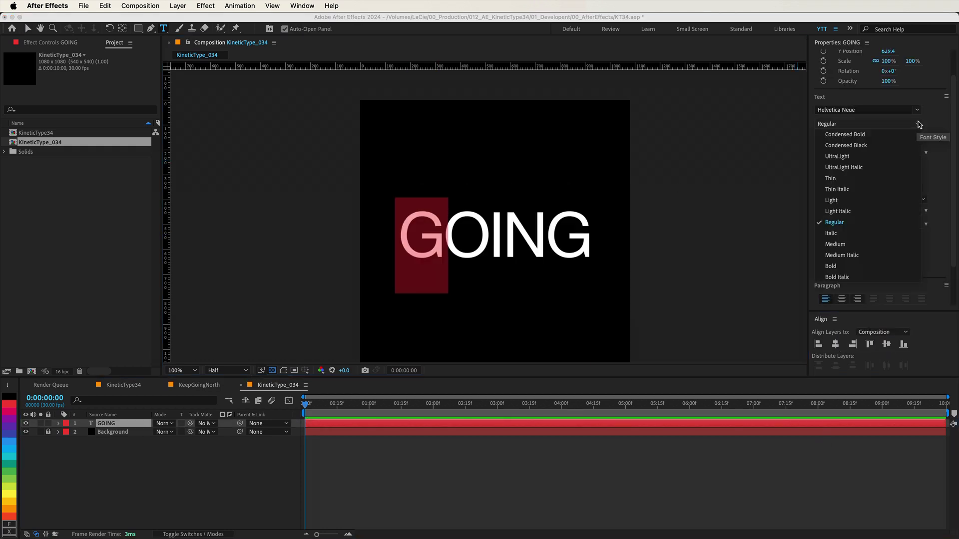
key(Escape)
key(Right)
key(shift+Right)
click(885, 126)
Make the I and N of GOING UltraLight.
click(837, 156)
key(Right)
key(shift+Right)
click(886, 125)
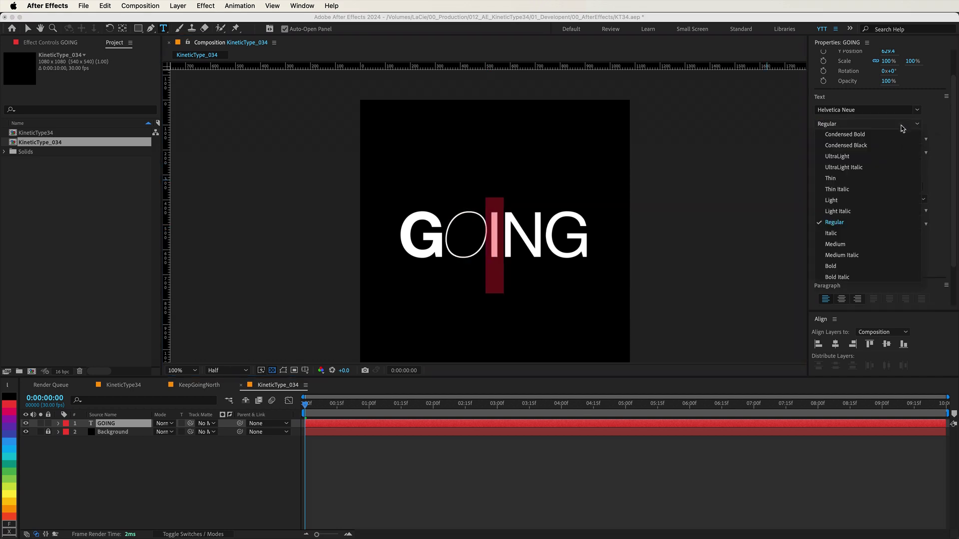
key(Escape)
key(Right)
key(shift+Right)
click(885, 125)
click(837, 156)
Set the final G of GOING to Bold Italic.
click(885, 125)
key(Escape)
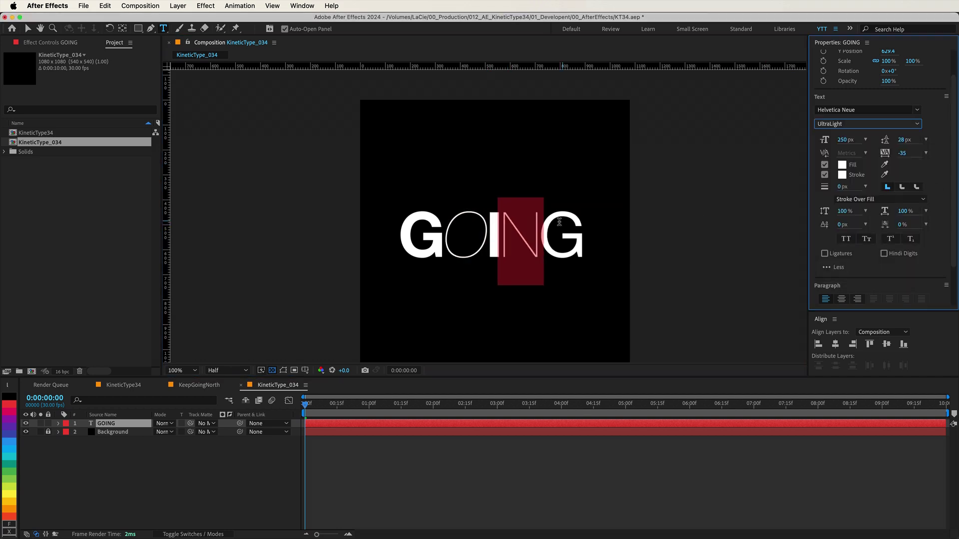
key(Right)
key(shift+Right)
click(885, 126)
click(837, 277)
Finish editing the text and save the project.
key(Escape)
key(v)
key(ctrl+s)
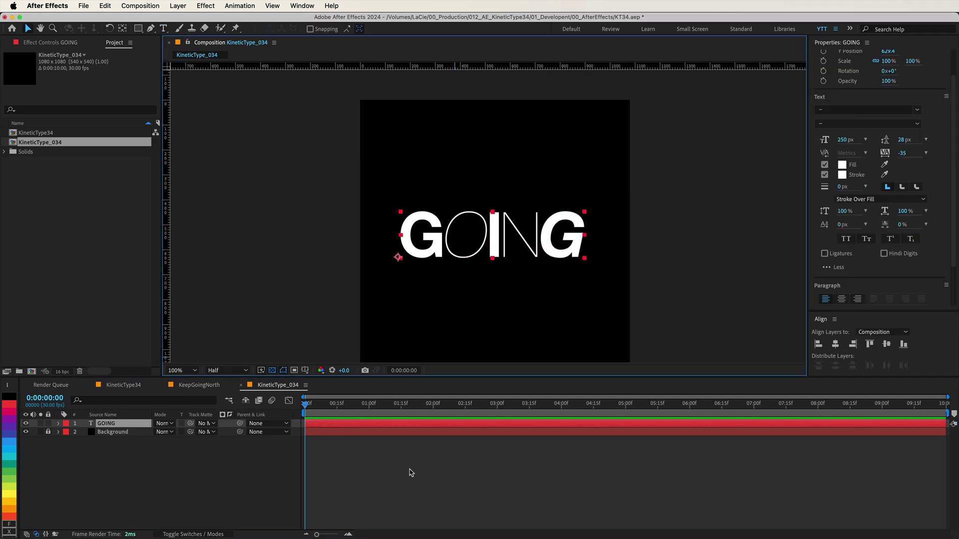
click(409, 471)
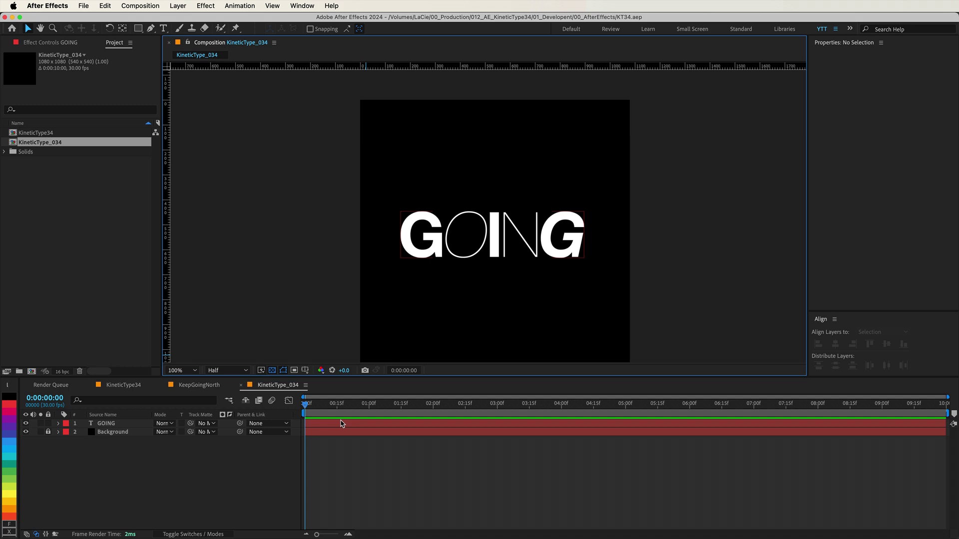
Apply Effect > Distort > Turbulent Displace to the GOING layer.
click(343, 425)
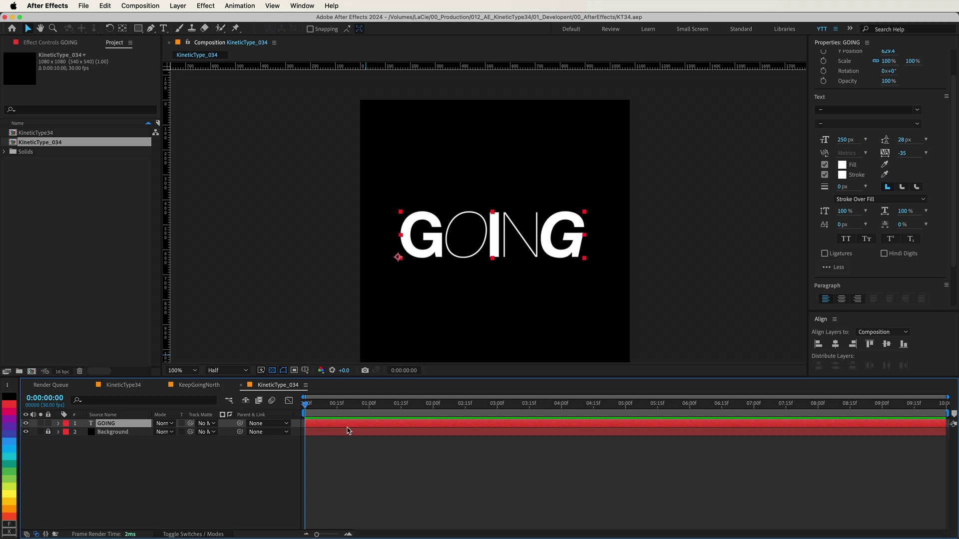
click(205, 6)
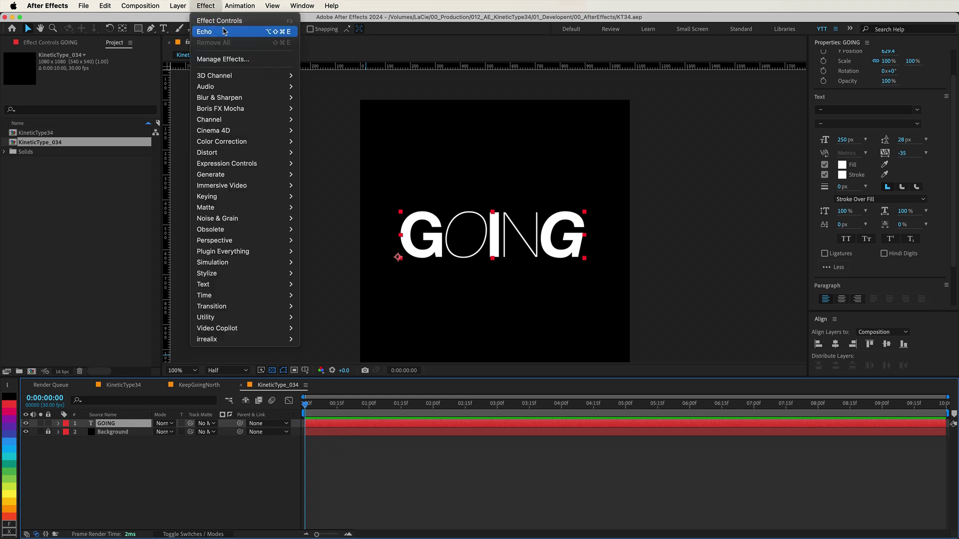
mouse_move(243, 152)
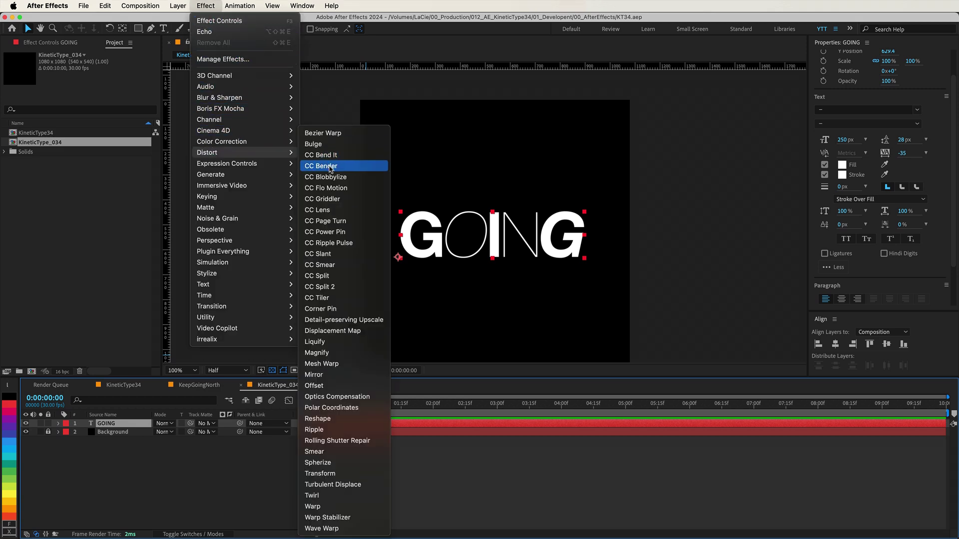
click(340, 484)
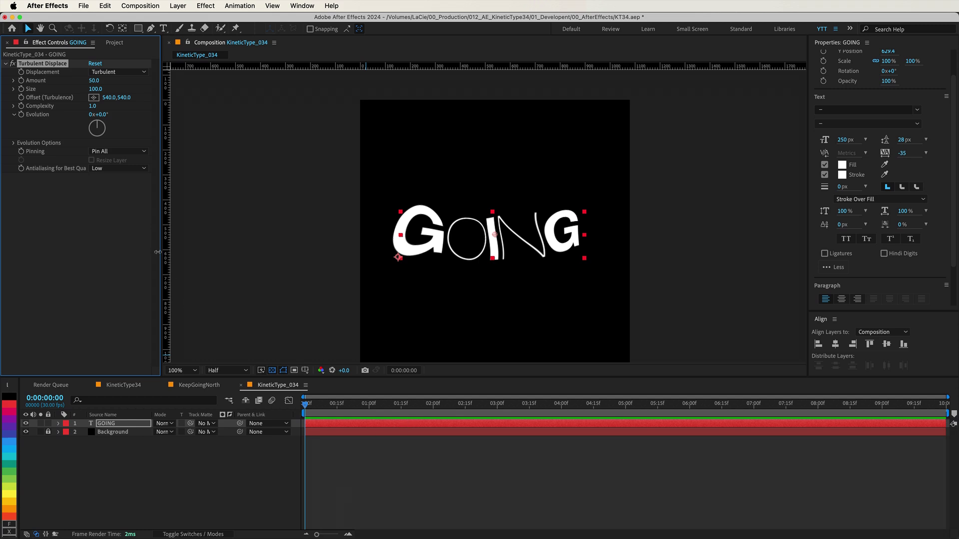
Set Turbulent Displace to Horizontal Displacement with Amount 75 and Size 750.
click(119, 73)
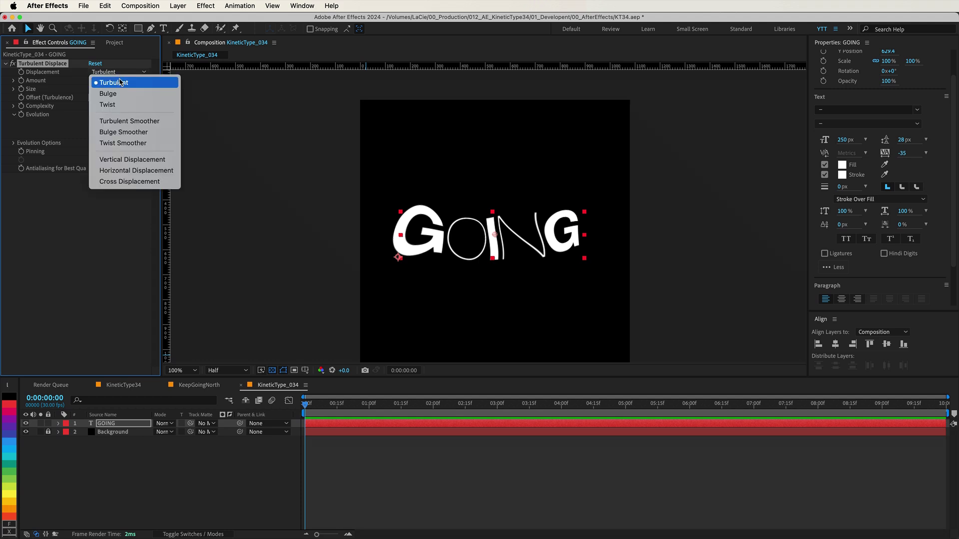
click(139, 170)
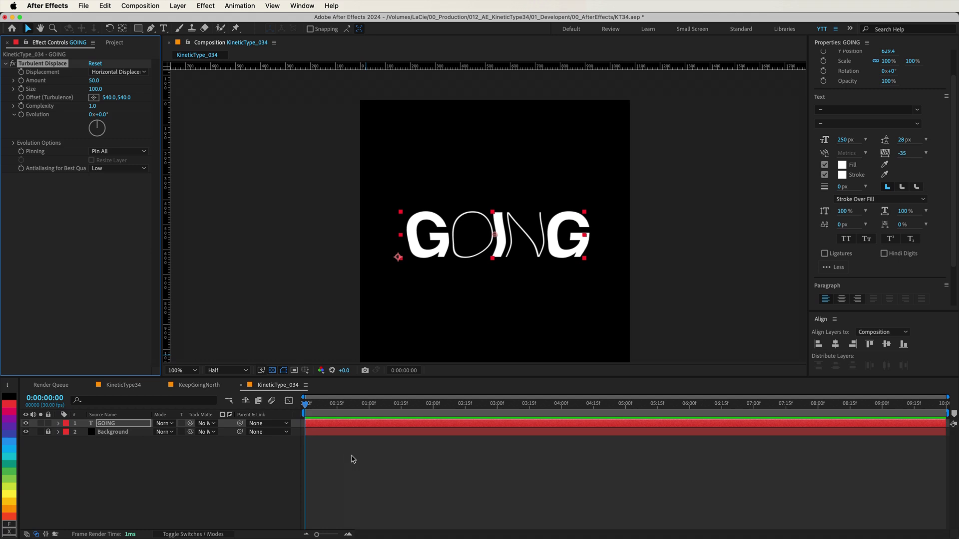
click(93, 82)
text(75)
key(Tab)
text(750)
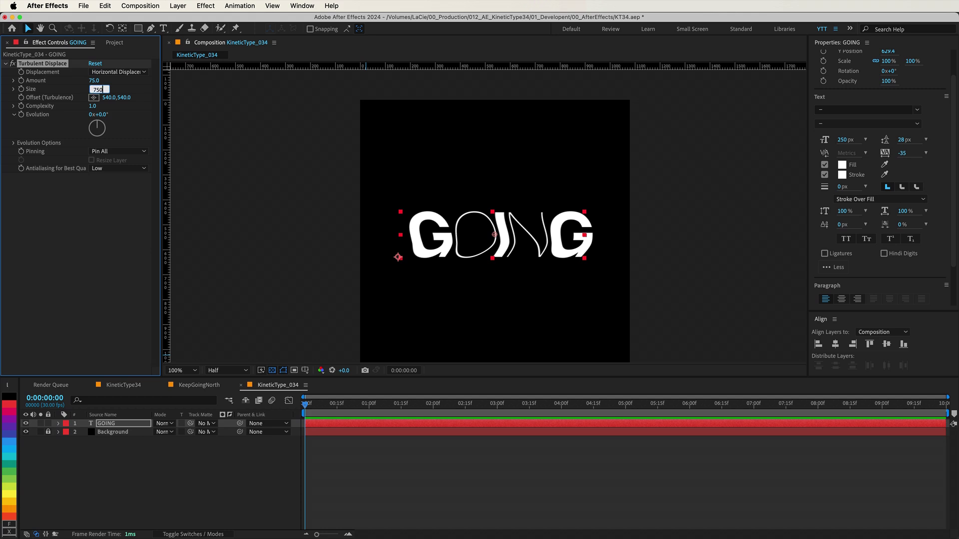
key(Return)
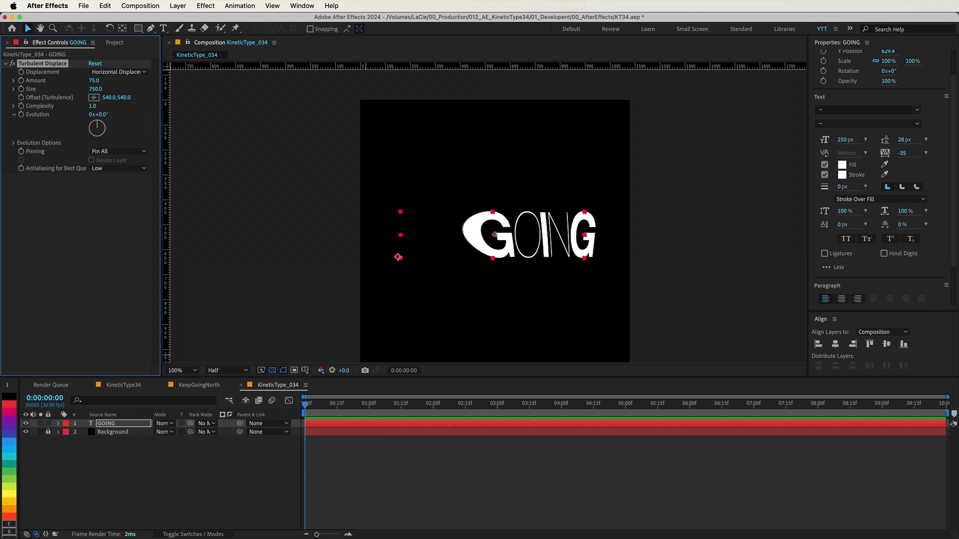
Set Pinning to Pin All Locked and Antialiasing to High.
click(129, 151)
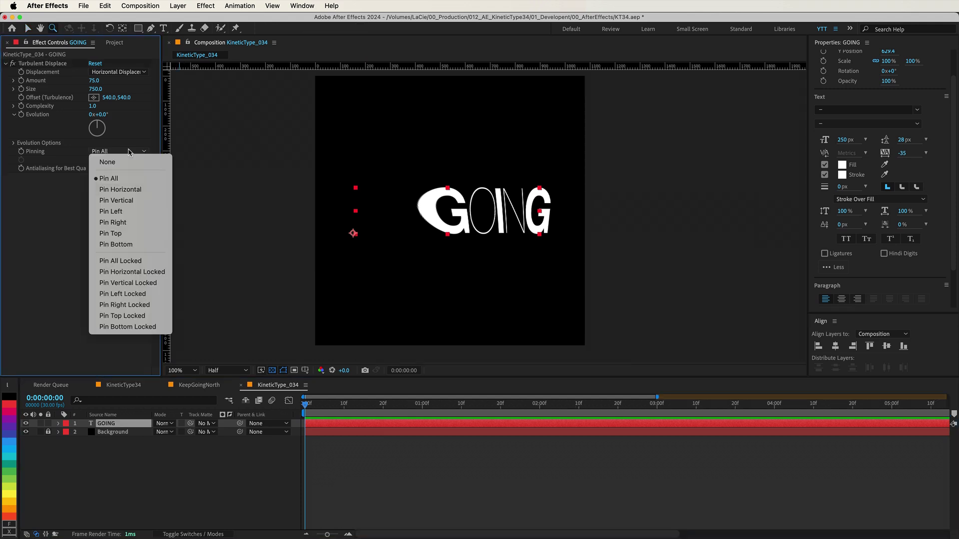
click(120, 261)
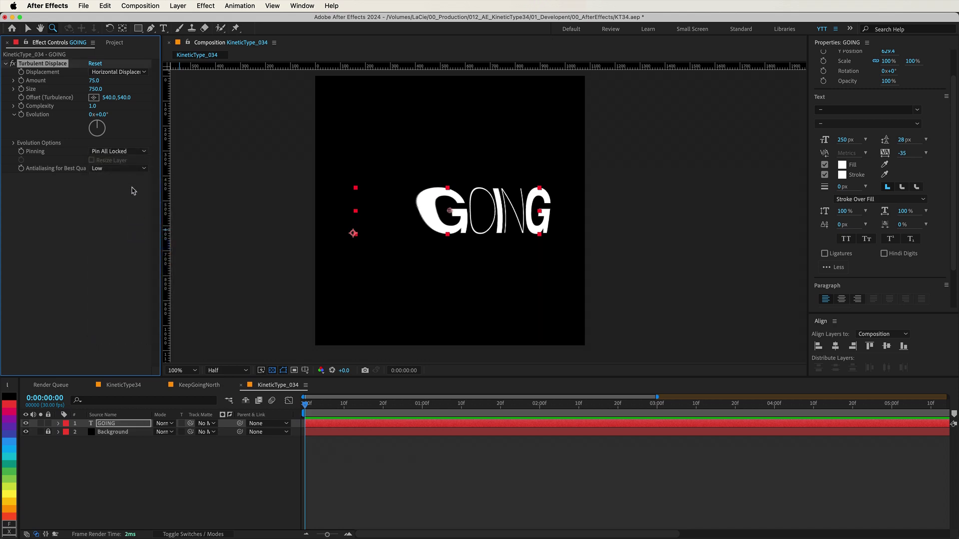
click(129, 169)
click(106, 190)
Keyframe Evolution from 0x at the start to 2x at the last frame, then preview.
click(21, 115)
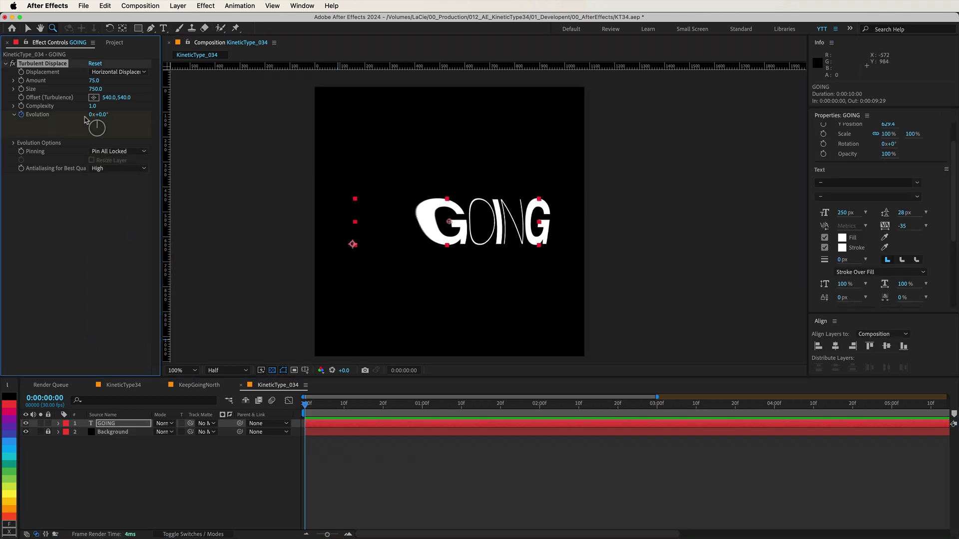
key(u)
drag(309, 404, 849, 403)
key(semicolon)
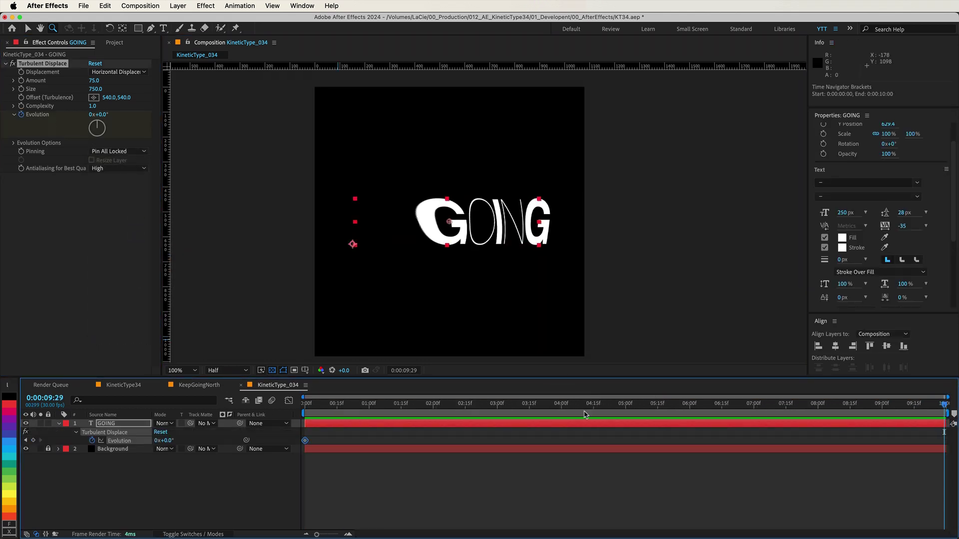
click(91, 114)
text(2)
key(Return)
key(F2)
key(space)
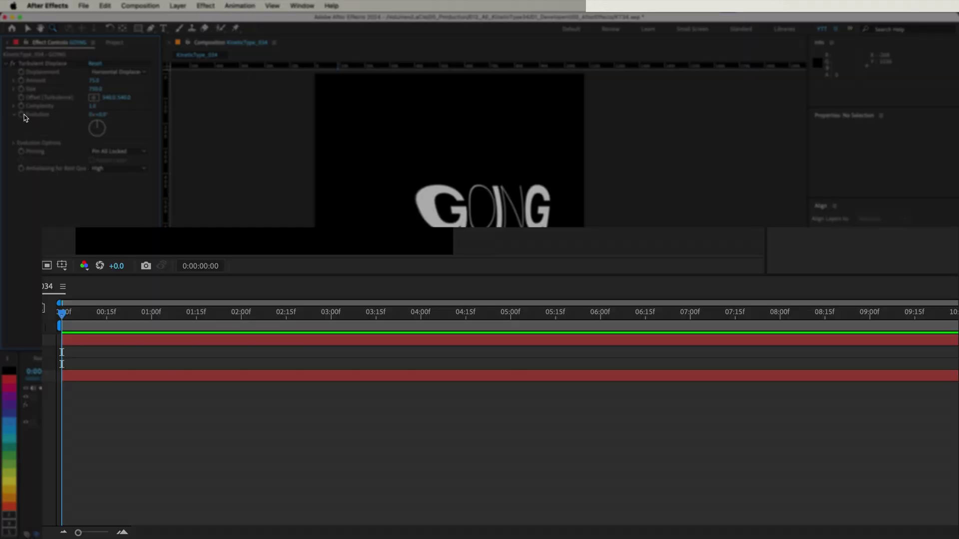
Add an Evolution expression with loopCount = 2; and loopDuration = thisComp.duration/loopCount;.
alt+click(22, 115)
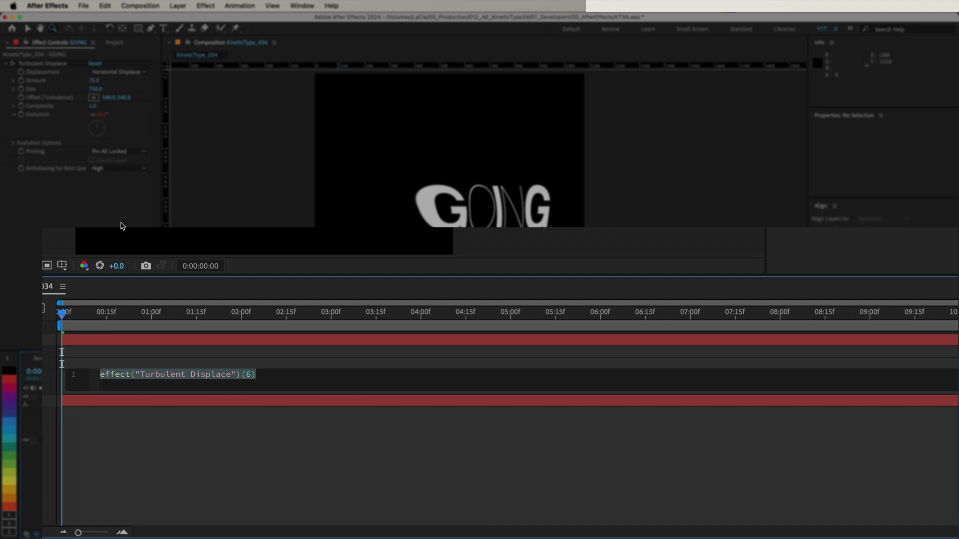
text(loopCou)
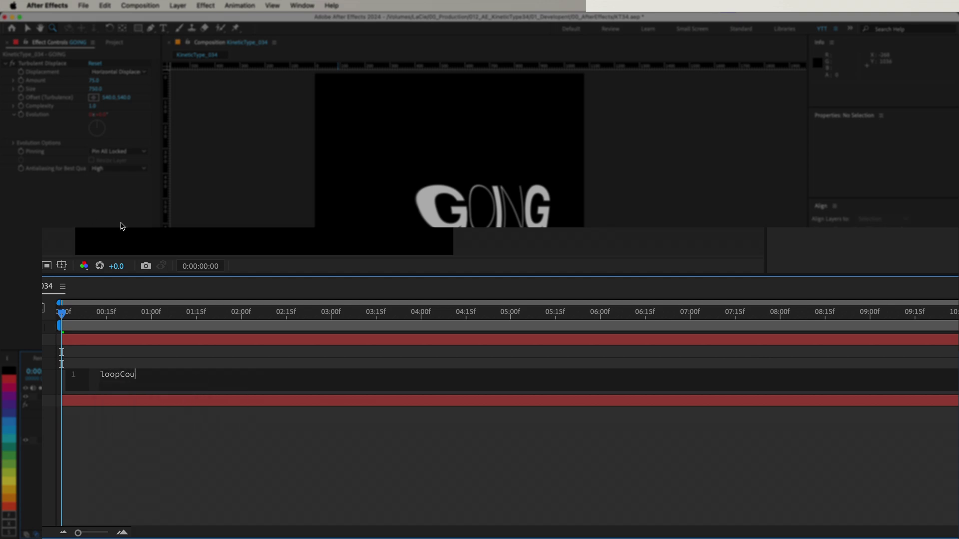
text(nt = 2;)
key(Return)
text(loopDuration)
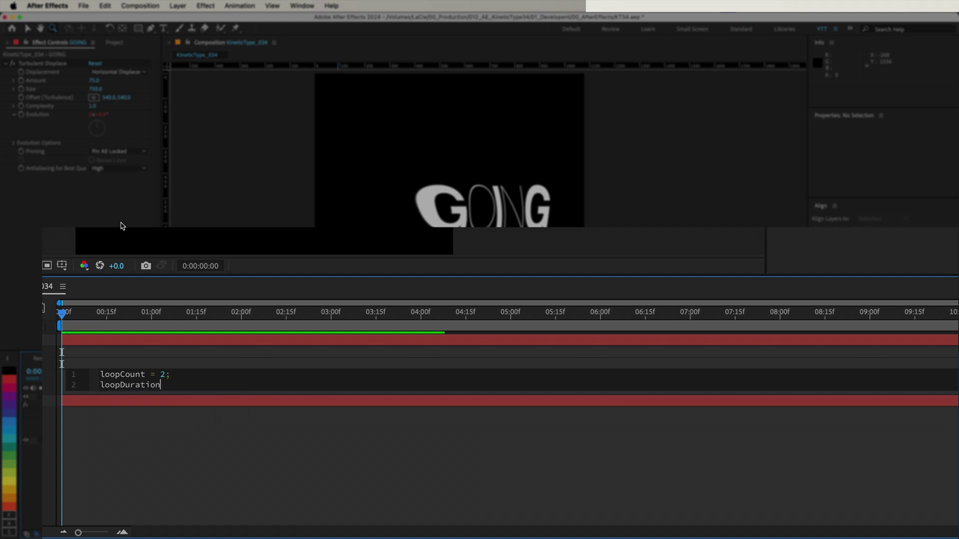
text( = thisComp)
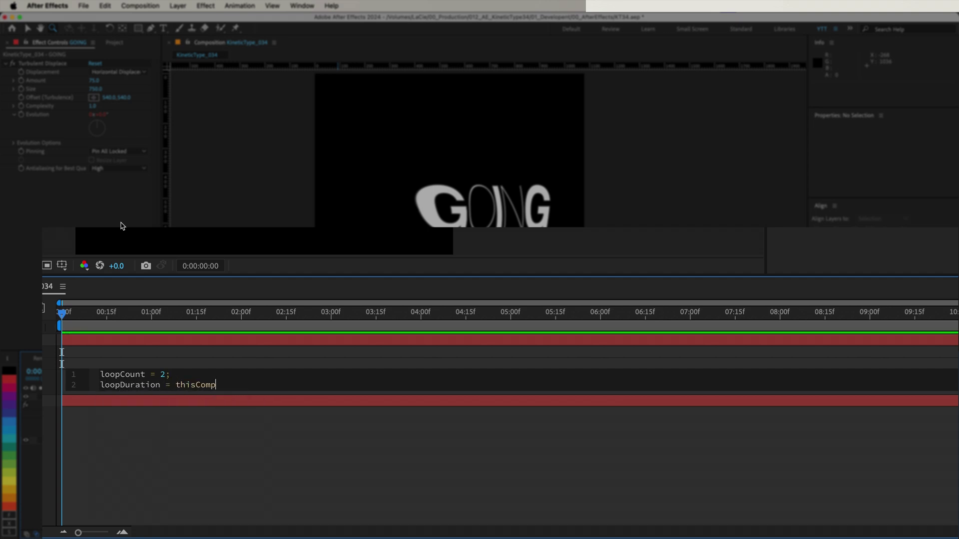
text(.duration)
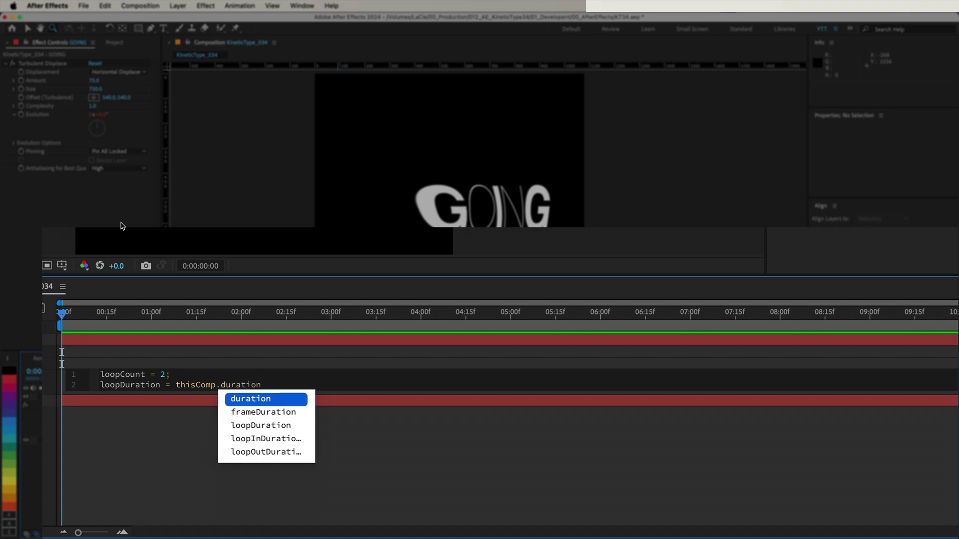
text(/loopCount;)
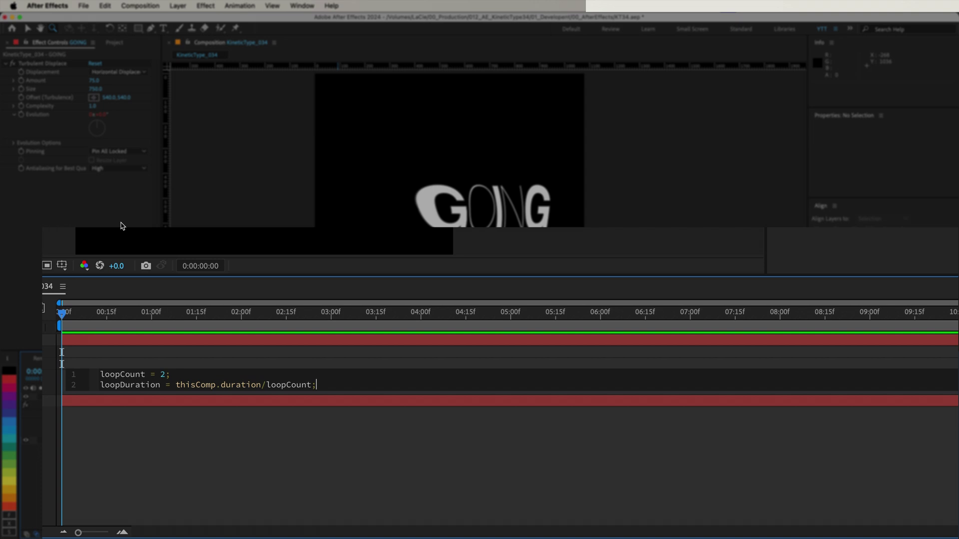
Add the line evolutionValue = (time*360/loopDuration)%360 to the expression.
key(Return)
text(evolutio)
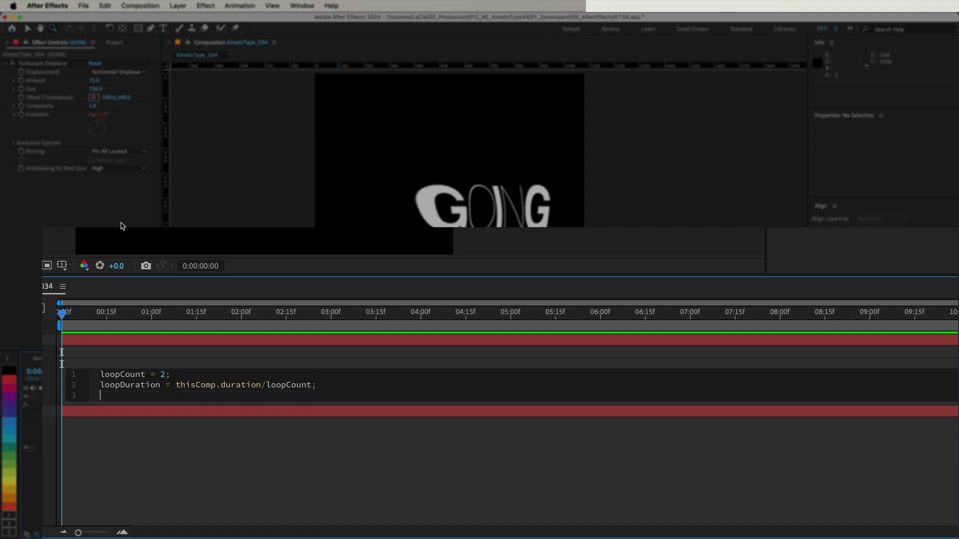
text(nValyu)
text(= (time)
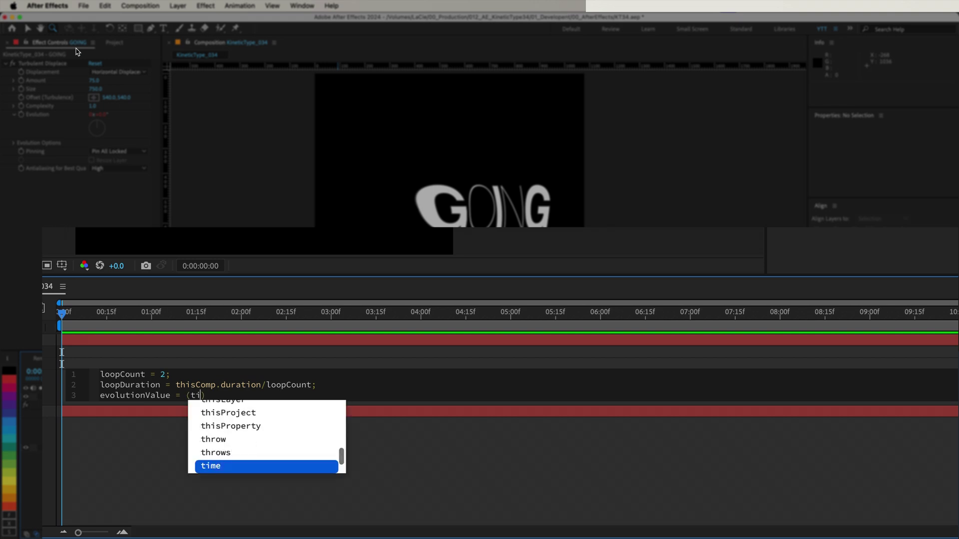
key(Escape)
text(*360)
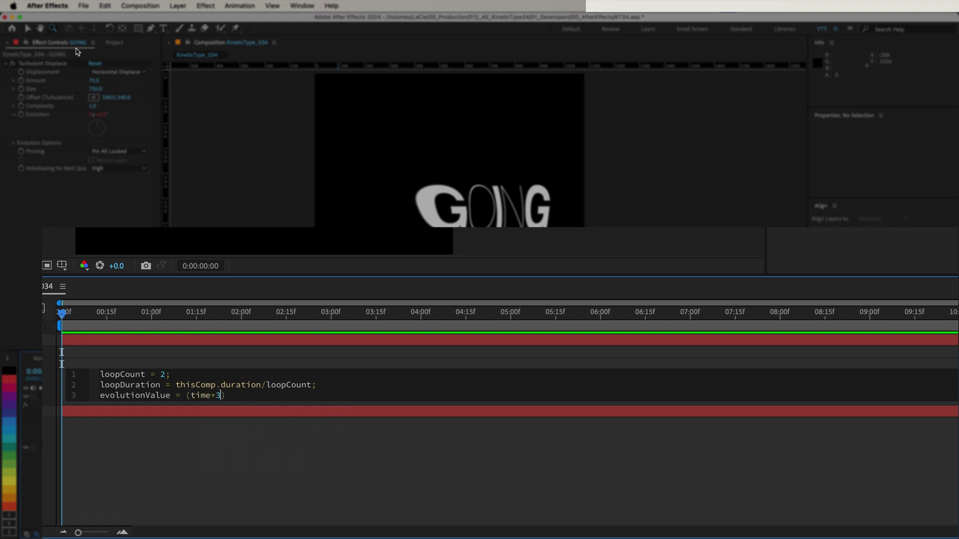
text(/loop)
key(Down)
key(Return)
text(%360;)
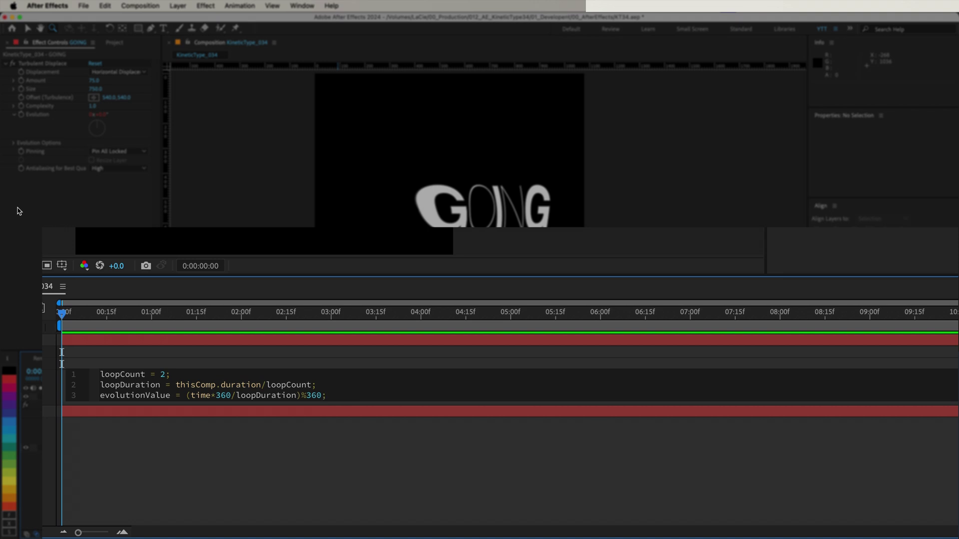
click(175, 490)
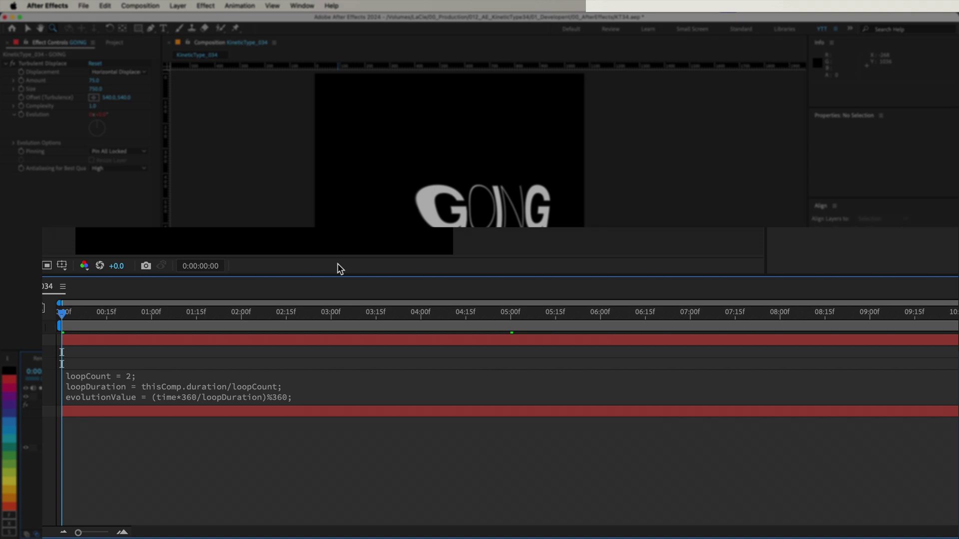
End the expression with evolutionValue; and preview the looping warp.
click(333, 385)
key(Return)
text(evolutionValyu)
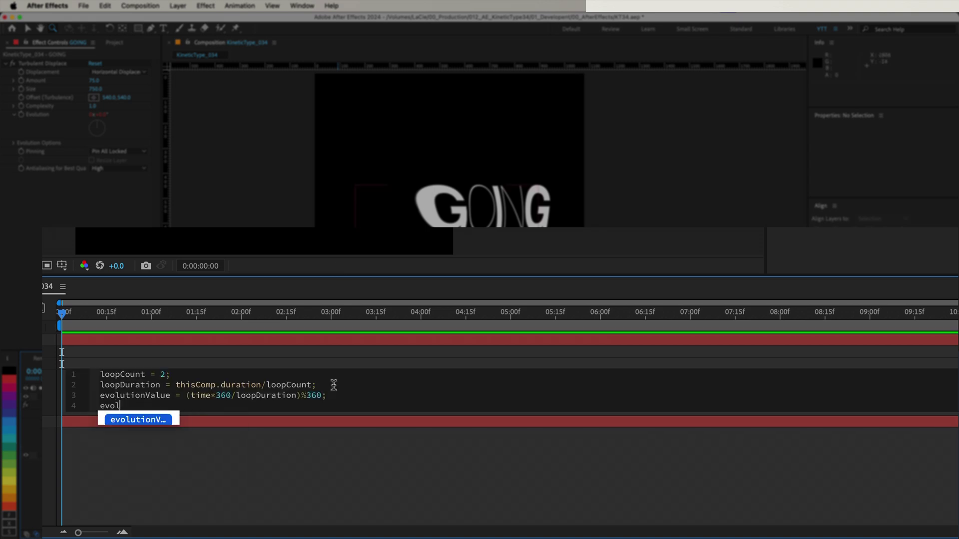
key(BackSpace)
key(BackSpace)
text(ue;)
click(173, 423)
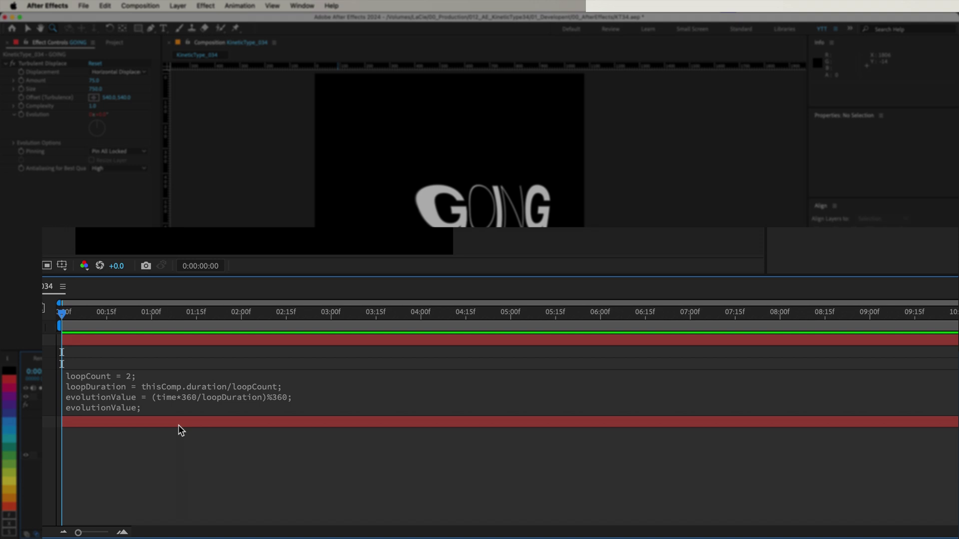
key(space)
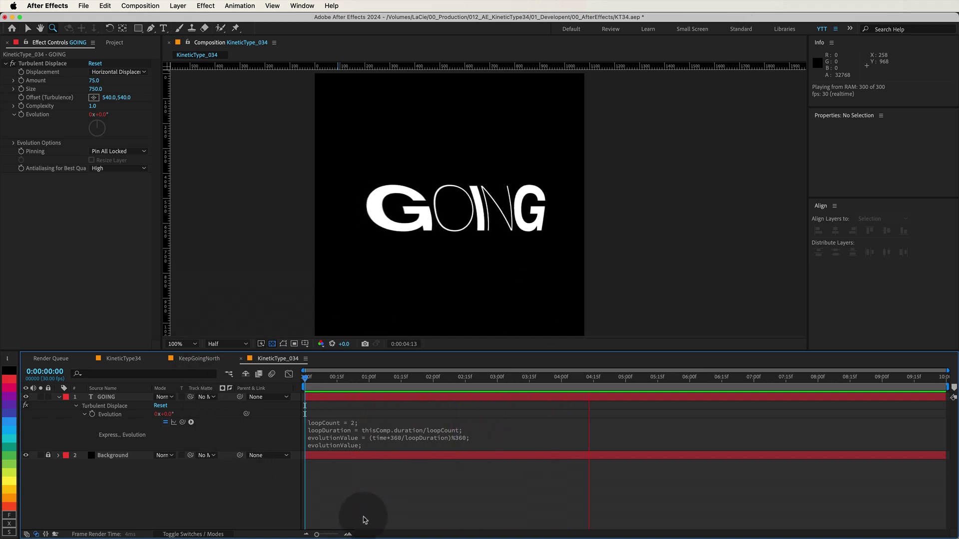
Add a null object named LoopControl and give it a Slider Control.
right_click(220, 485)
mouse_move(250, 408)
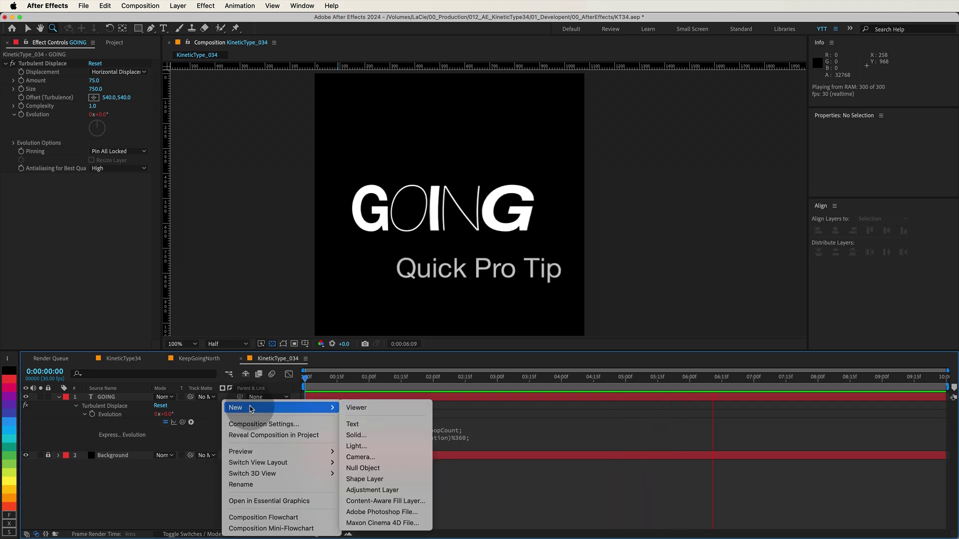
click(379, 467)
key(Return)
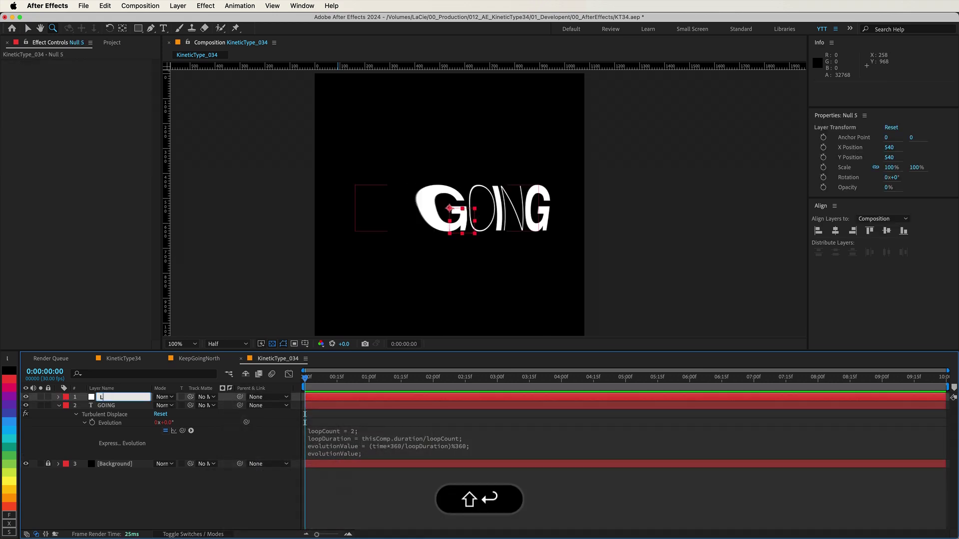
text(LoopControl)
key(Return)
key(ctrl+Tab)
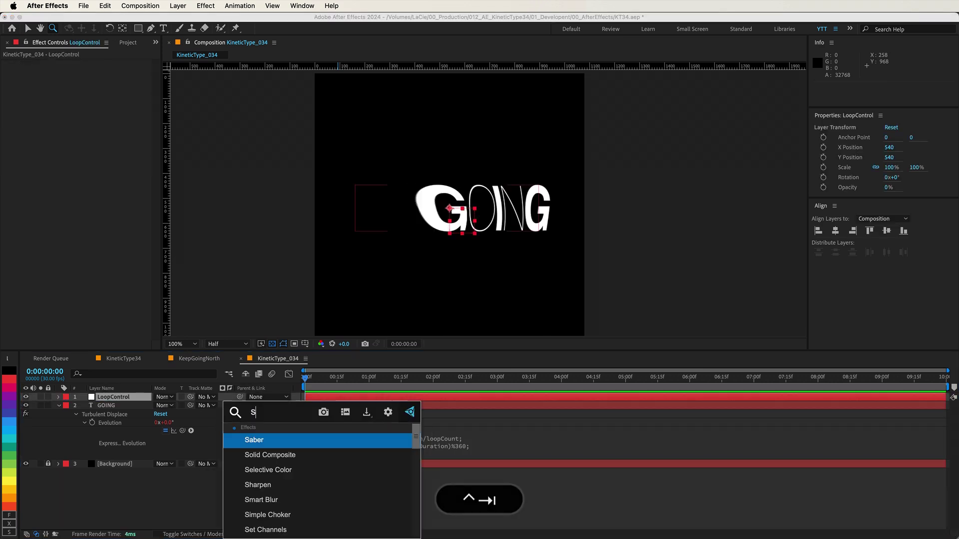
text(slider)
key(Return)
Pickwhip loopCount to the LoopControl slider and adjust the slider value while previewing.
double_click(358, 432)
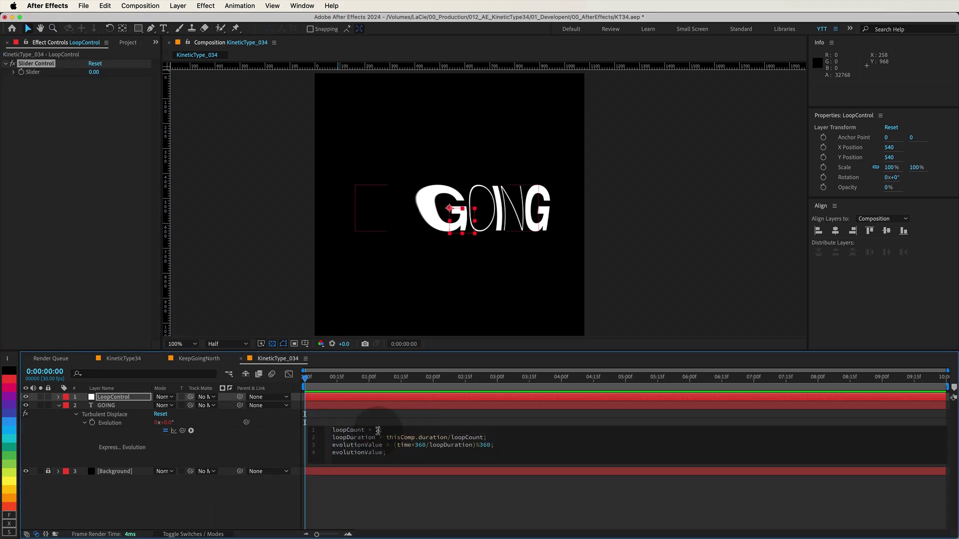
drag(182, 431, 33, 72)
click(432, 510)
drag(93, 72, 150, 72)
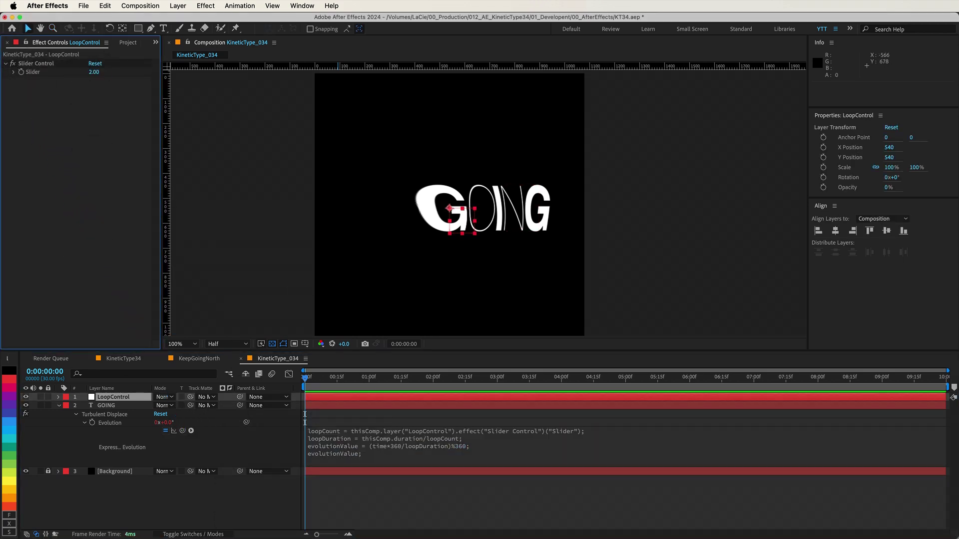
key(space)
click(97, 72)
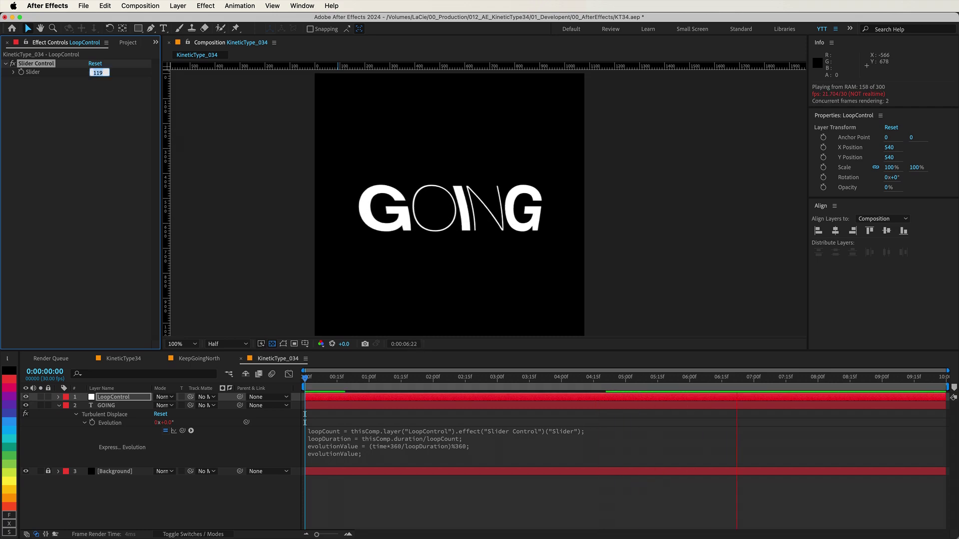
text(10)
key(Return)
click(369, 496)
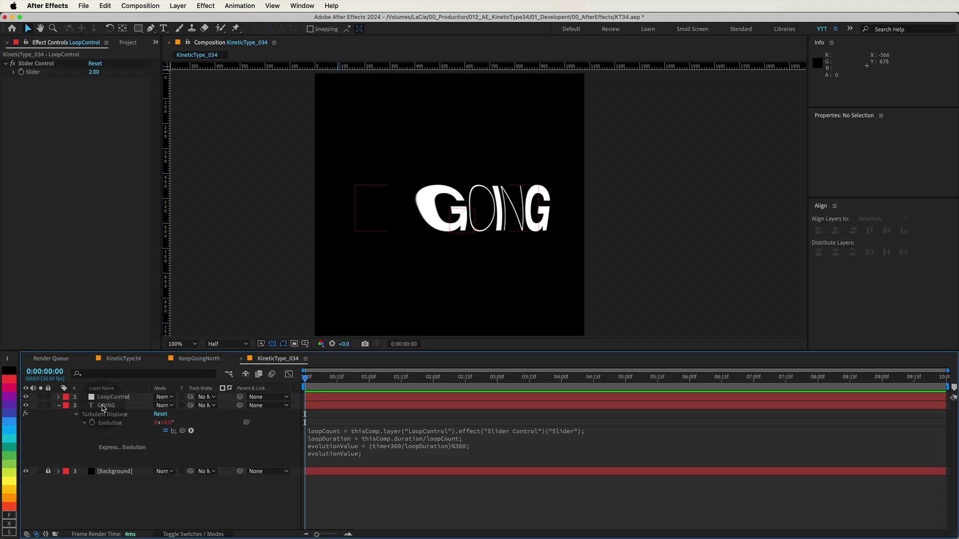
Duplicate GOING twice, shifting GOING 2 up and GOING 3 down.
click(102, 406)
key(super+d)
key(super+d)
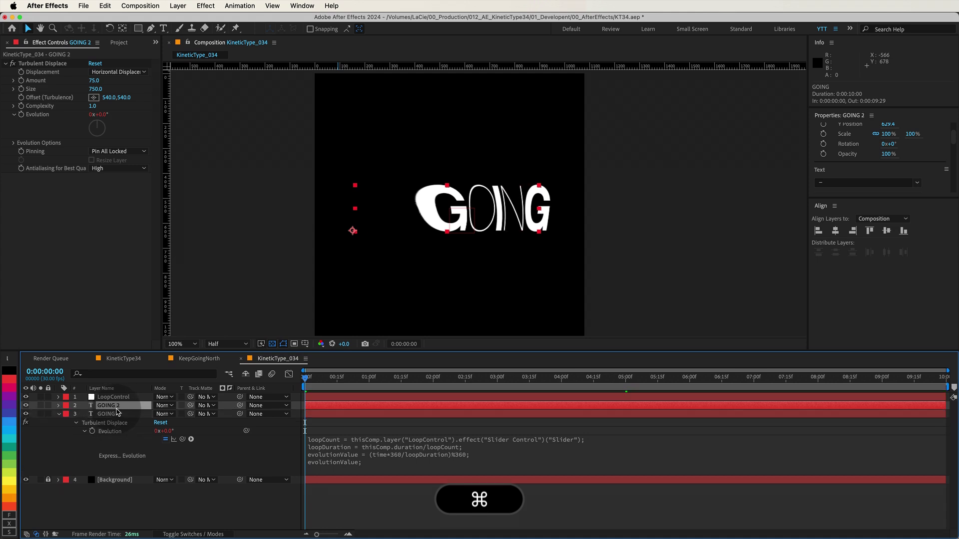
click(112, 413)
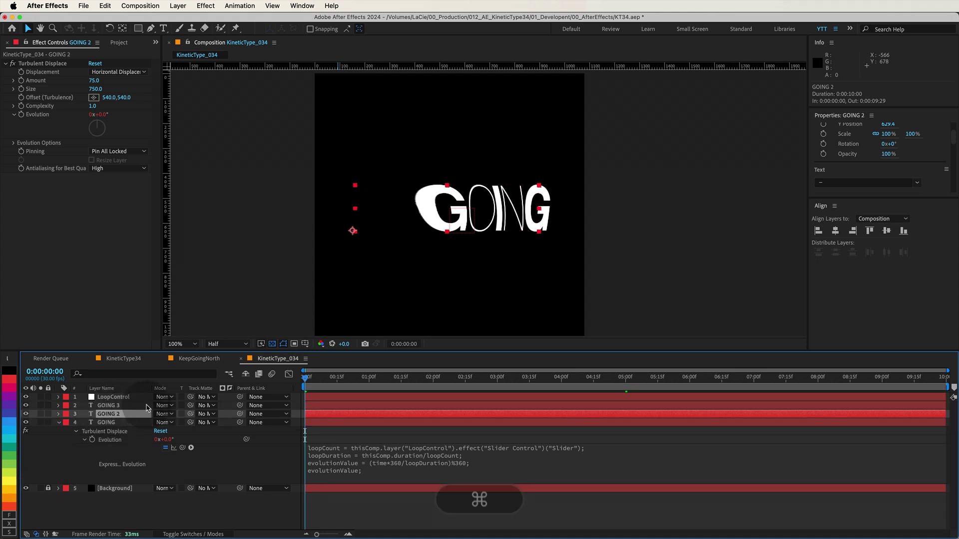
drag(429, 214, 430, 155)
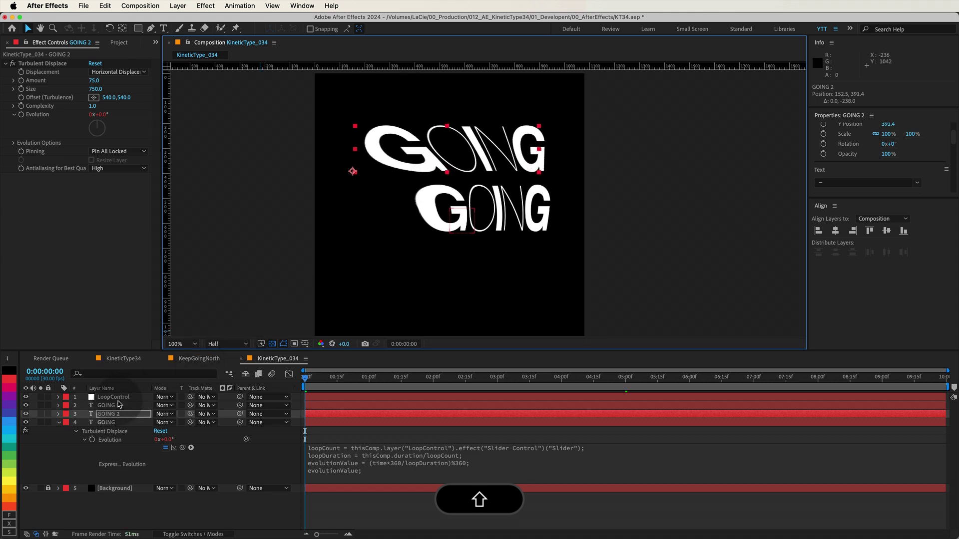
drag(441, 215, 443, 265)
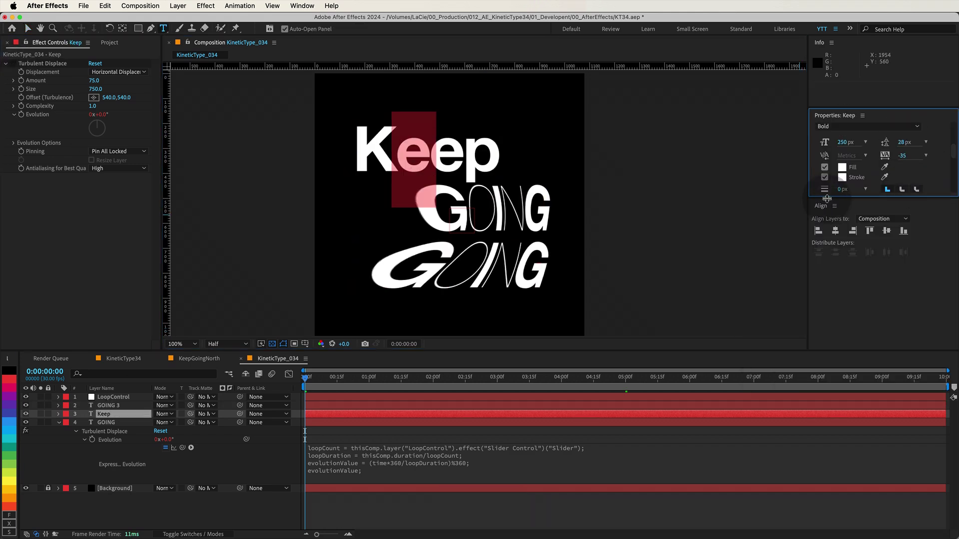
Make the 'ee' letters in Keep Light and select the letter p.
drag(827, 198, 827, 325)
click(868, 231)
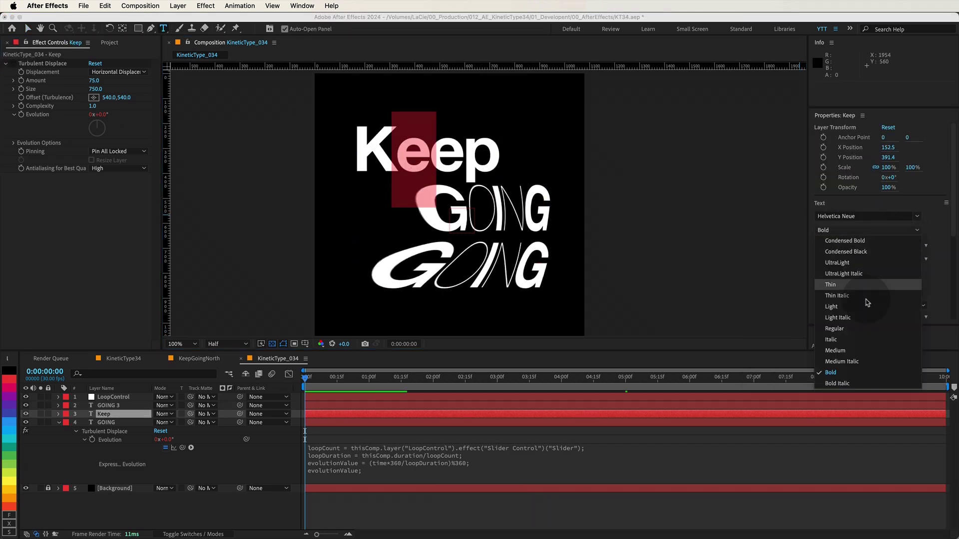
click(846, 327)
drag(456, 145, 495, 145)
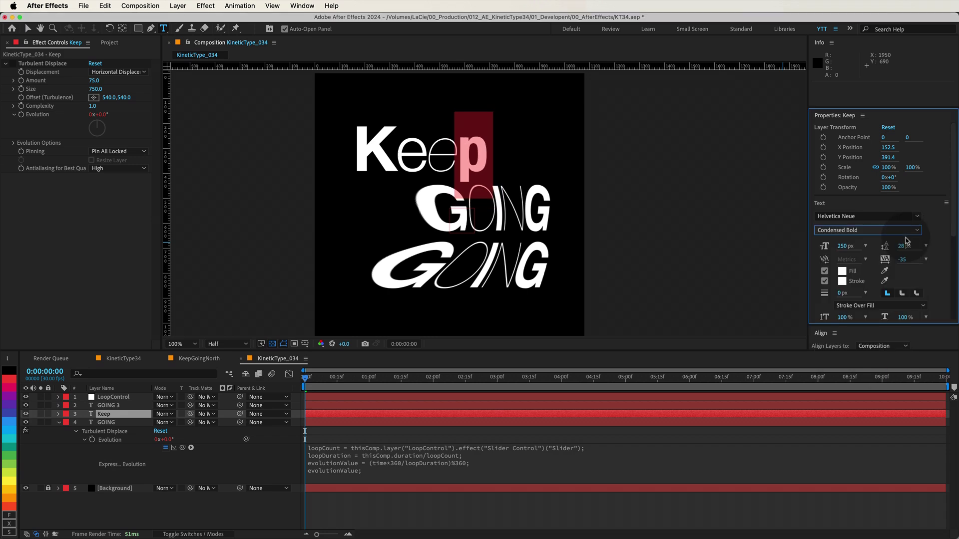
click(105, 405)
Retype the bottom GOING text as NORTH and set its N to UltraLight.
double_click(99, 405)
text(NORTH)
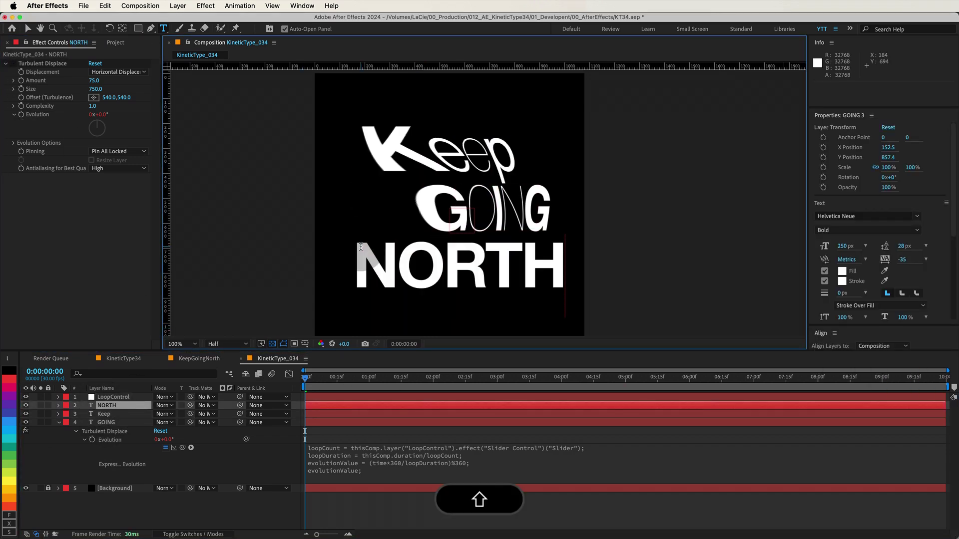
drag(355, 264, 394, 265)
click(921, 229)
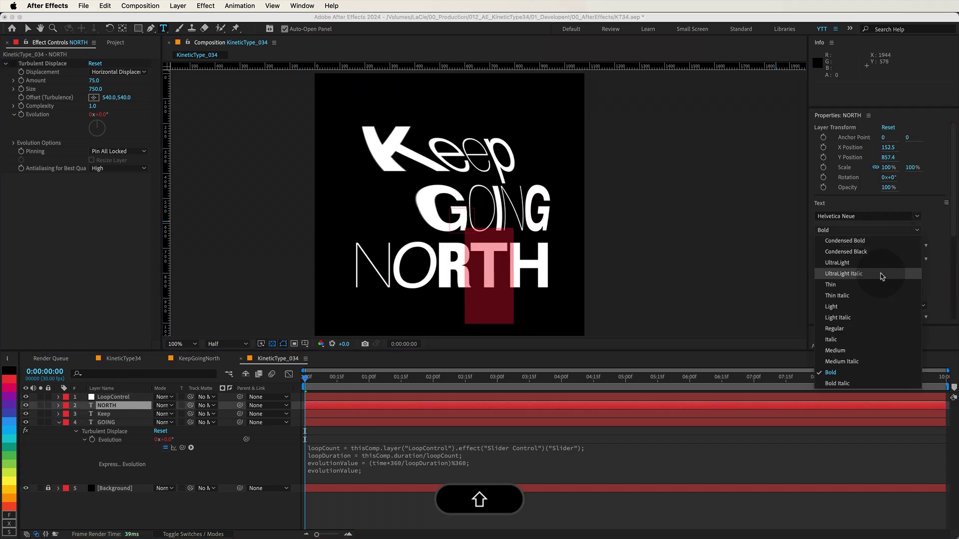
click(884, 338)
key(Escape)
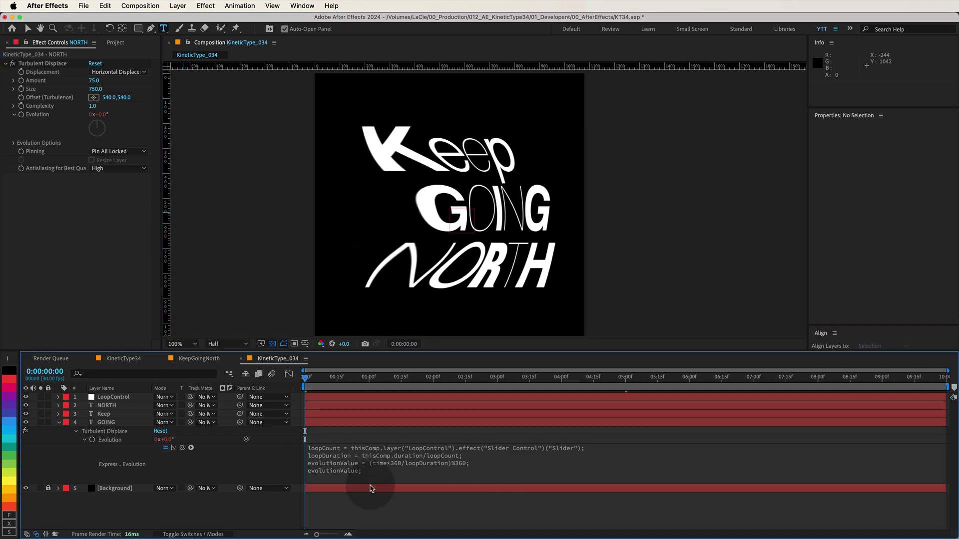
Preview with LoopControl at 4 loops, reset it to 1, then select the NORTH, Keep and GOING layers.
click(108, 397)
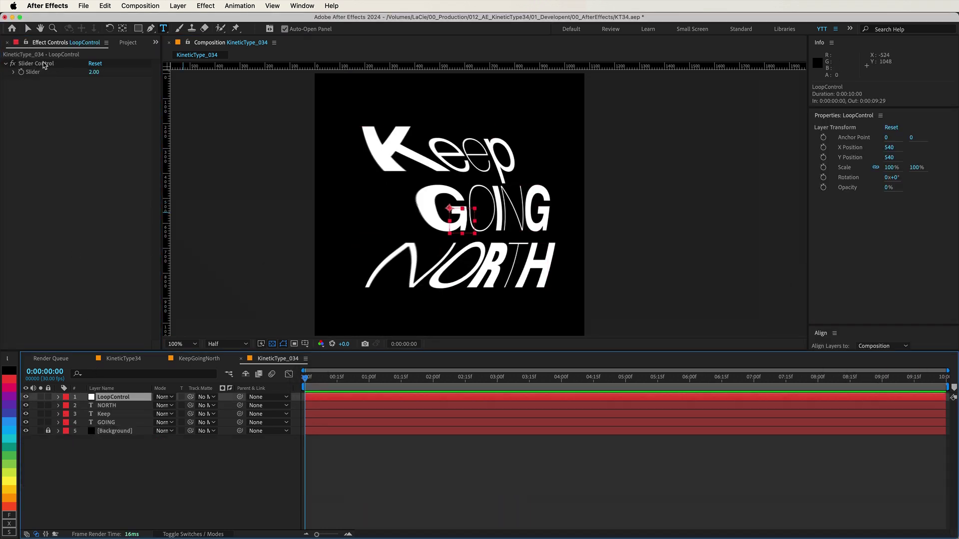
click(94, 72)
text(4)
key(Return)
key(space)
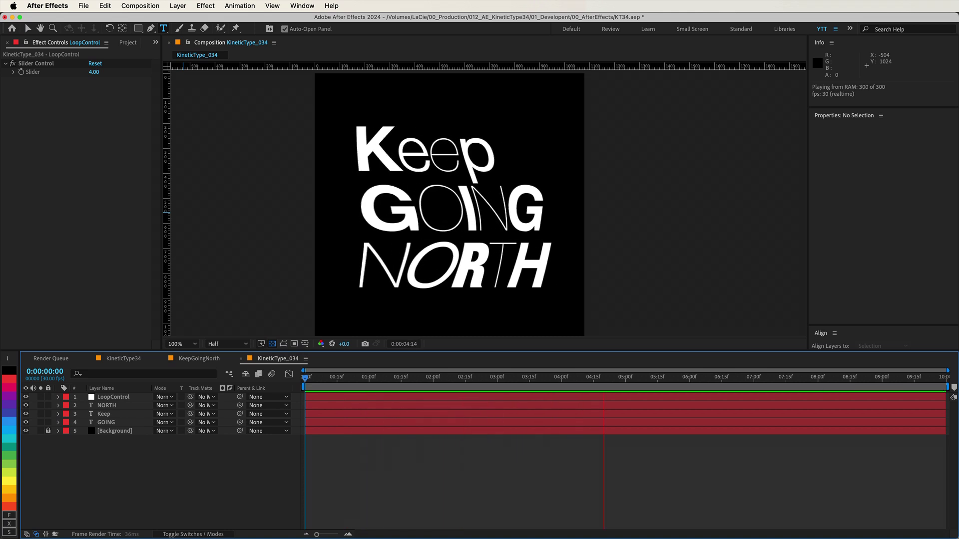
click(94, 72)
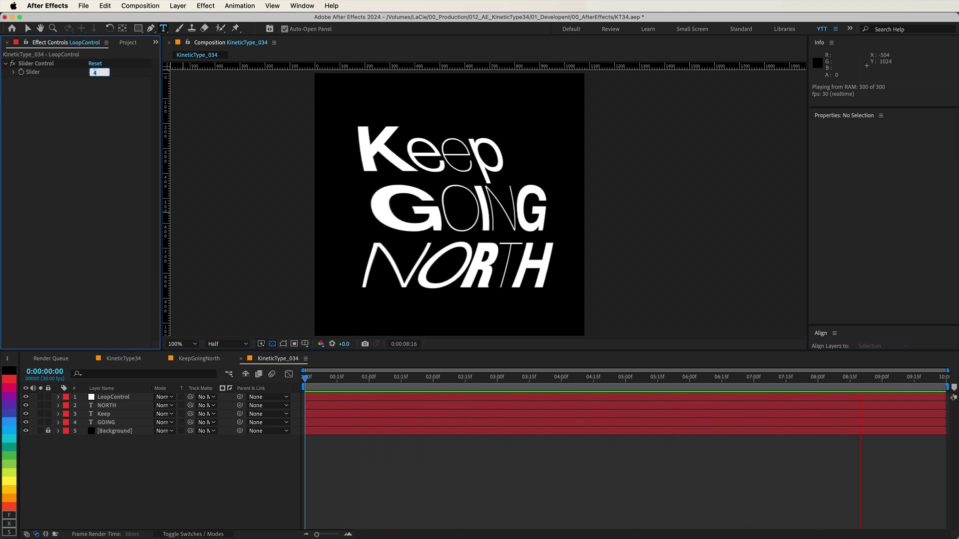
text(1)
key(Return)
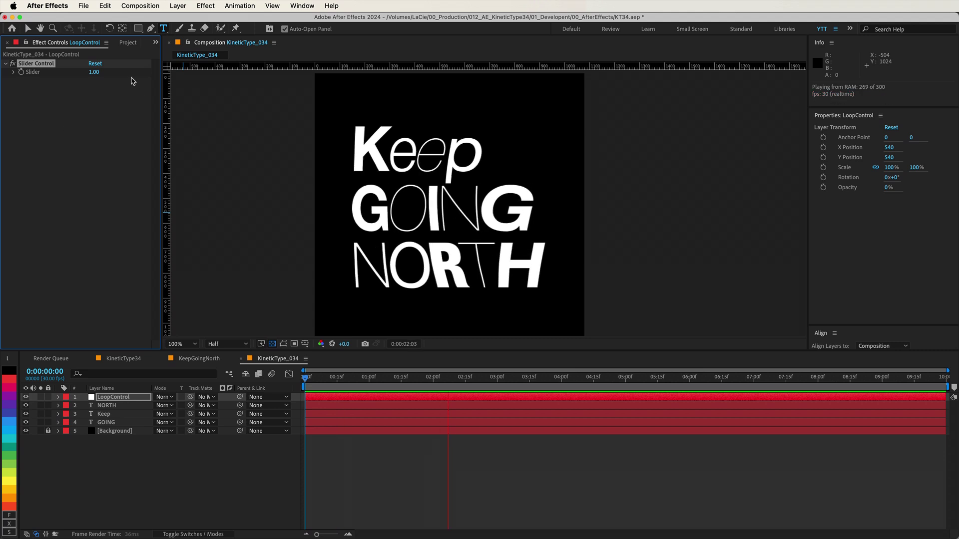
click(102, 422)
shift+click(121, 403)
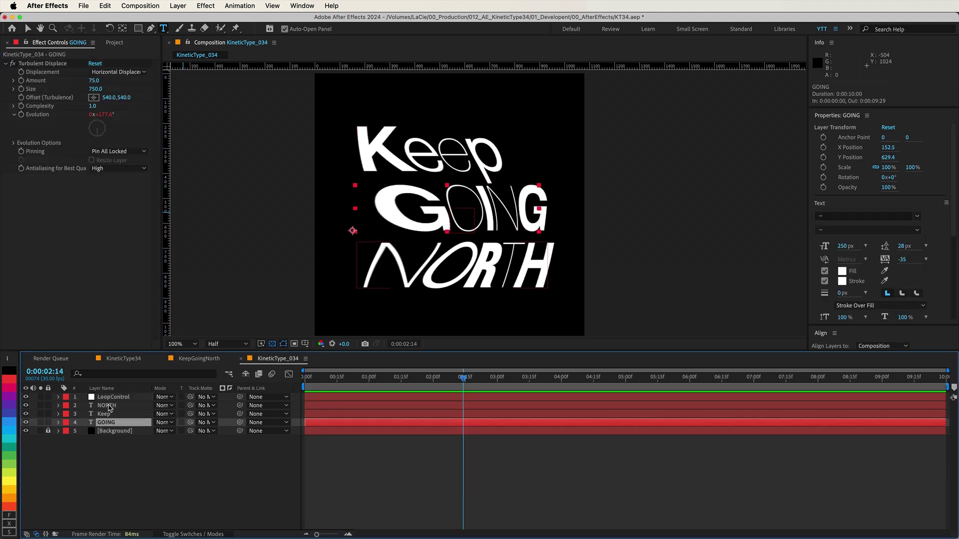
Precompose LoopControl, NORTH, Keep and GOING into a new composition named KineticTextComp.
shift+click(123, 397)
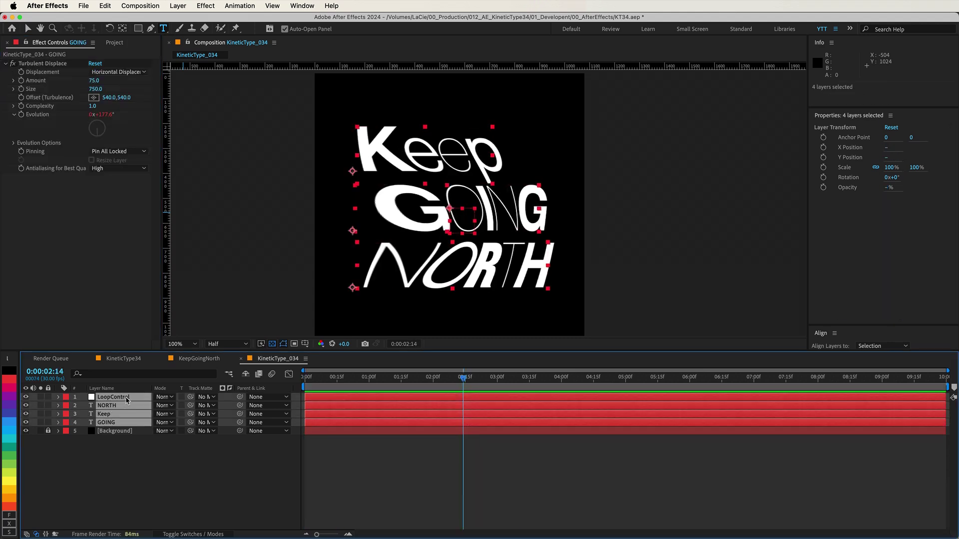
right_click(126, 399)
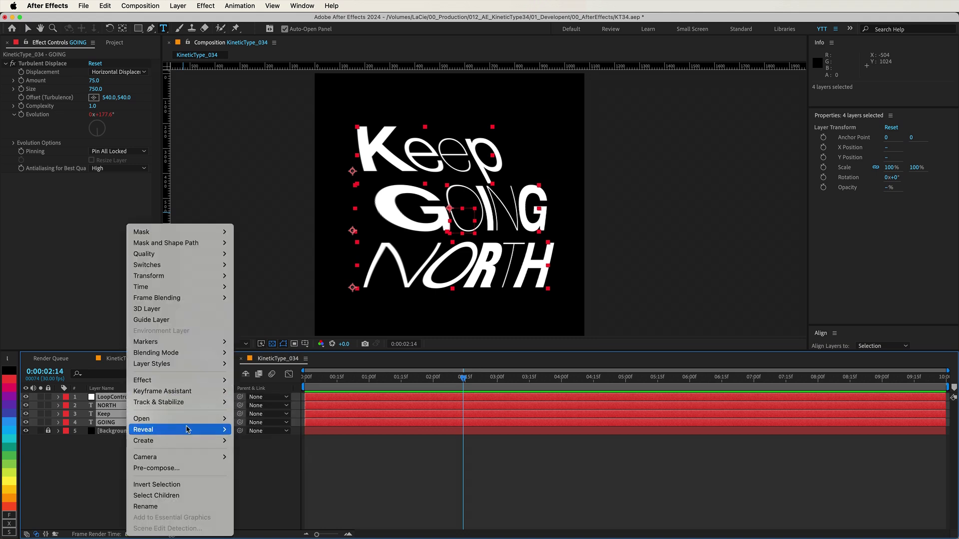
click(192, 469)
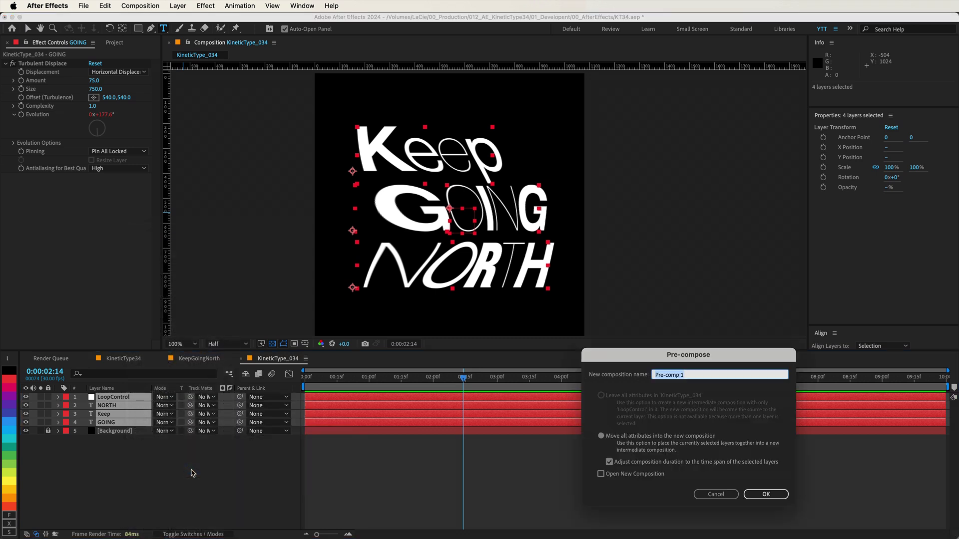
drag(609, 351, 402, 129)
text(KineticTextC)
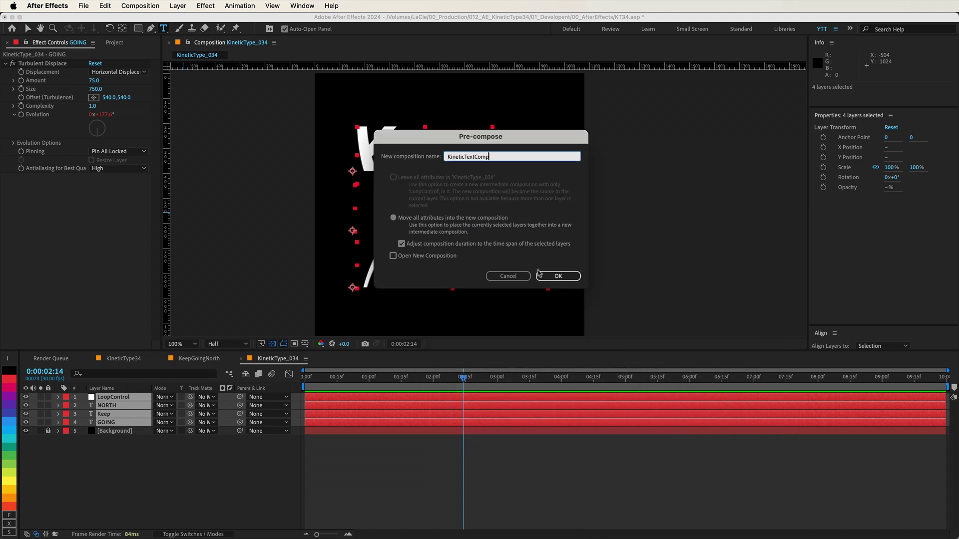
click(556, 276)
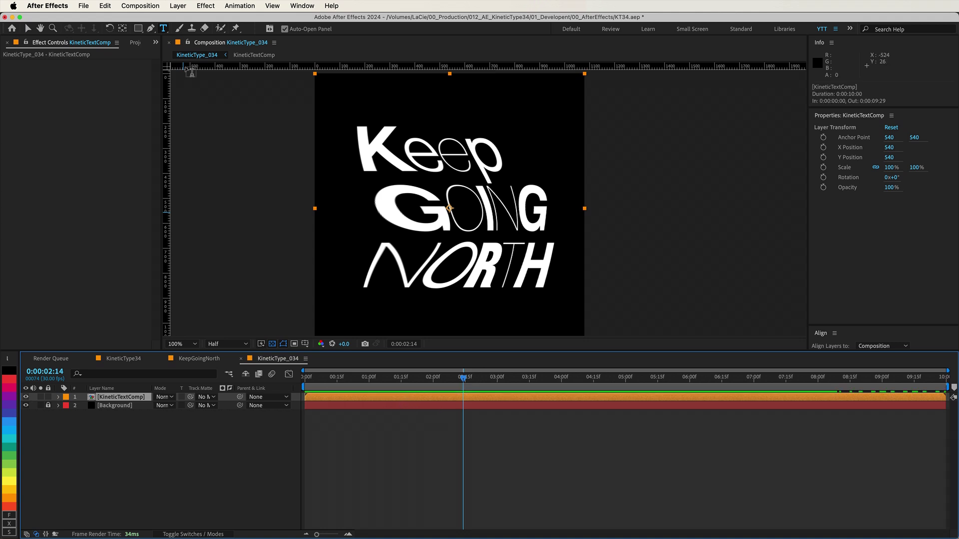
Apply a Drop Shadow to KineticTextComp with 25% opacity and 90° direction.
click(205, 6)
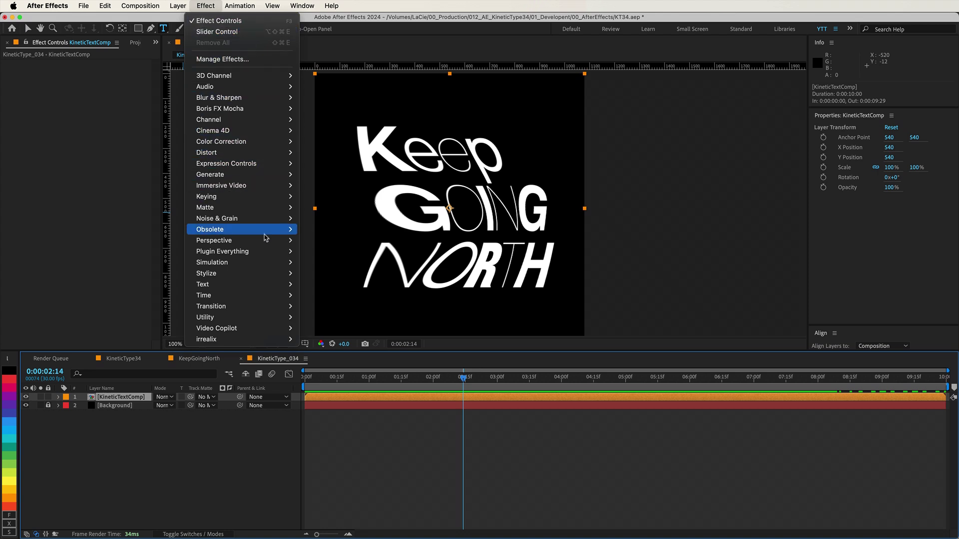
mouse_move(270, 241)
click(348, 328)
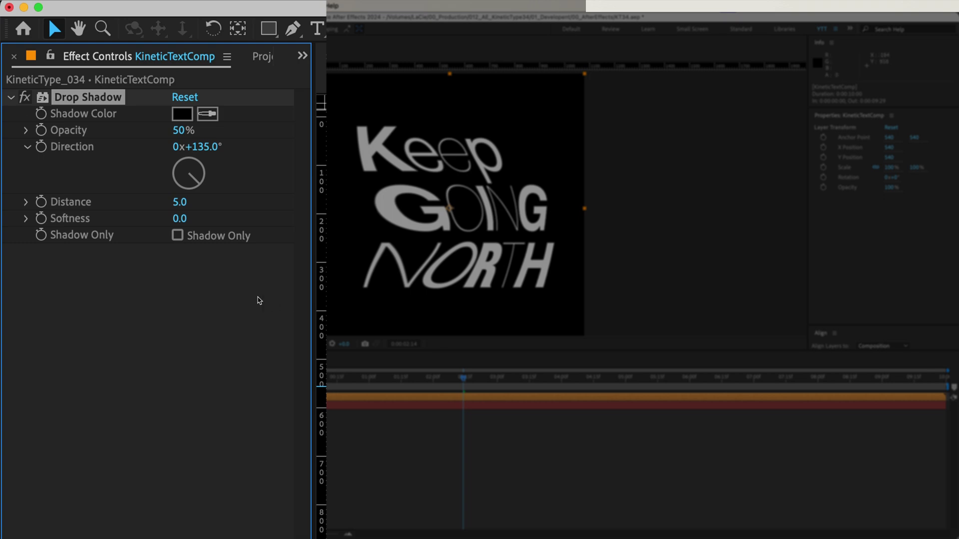
click(187, 130)
text(25)
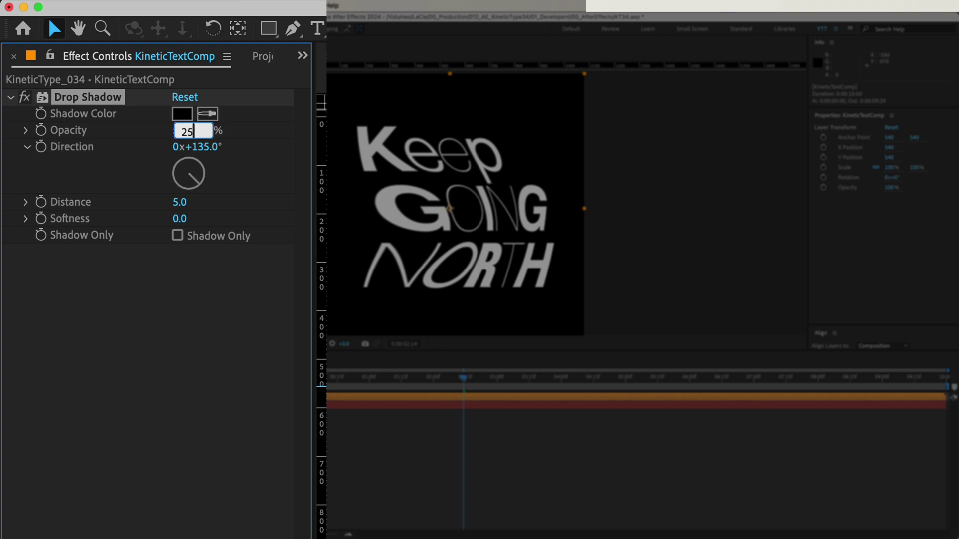
key(Return)
click(208, 148)
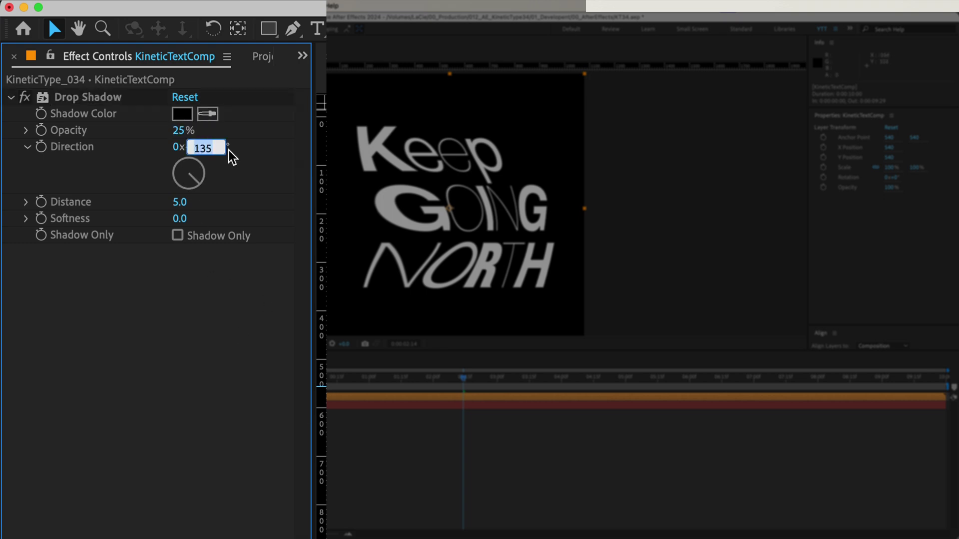
text(90)
key(Return)
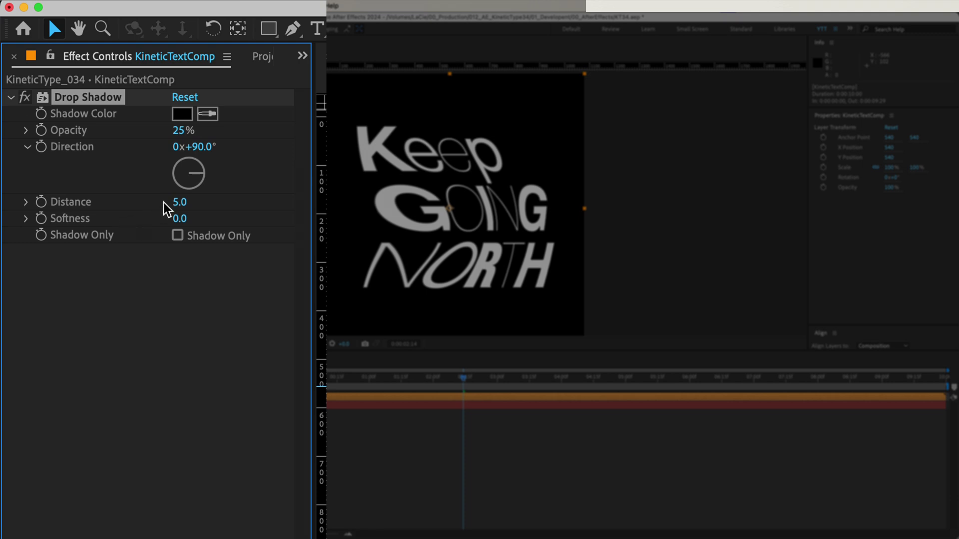
Set the shadow distance to 0 and softness to 200.
click(180, 202)
text(0)
key(Return)
click(184, 218)
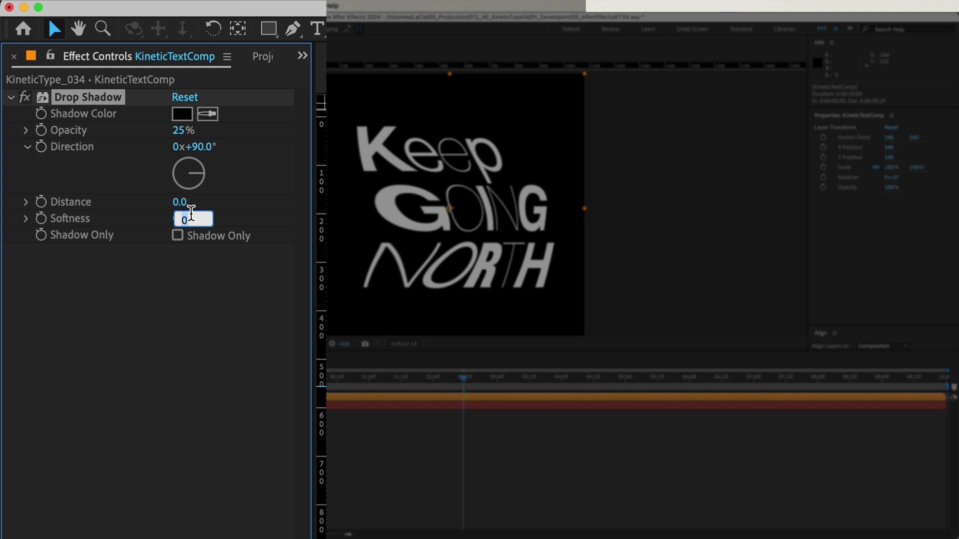
text(200)
key(Return)
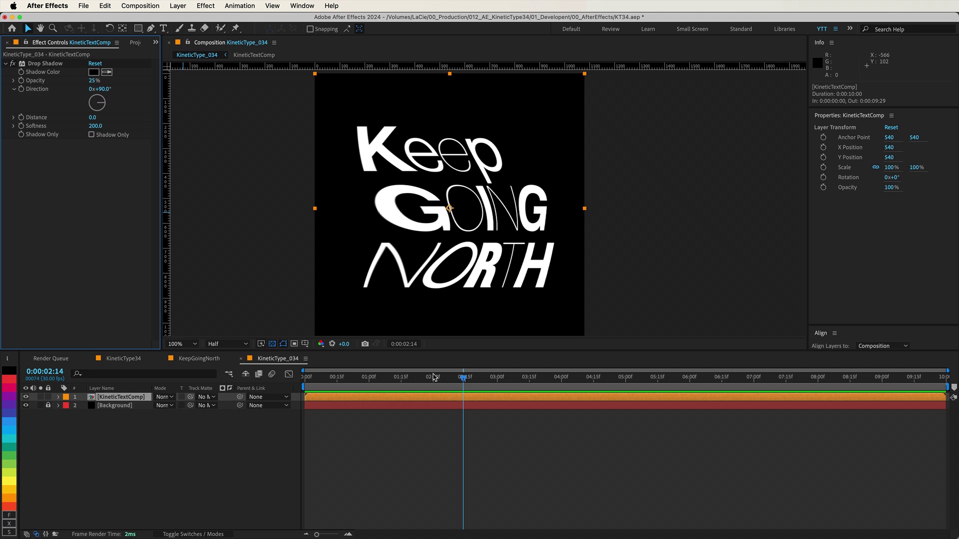
Add Echo to KineticTextComp with 30 echoes and the Composite In Front operator.
click(391, 400)
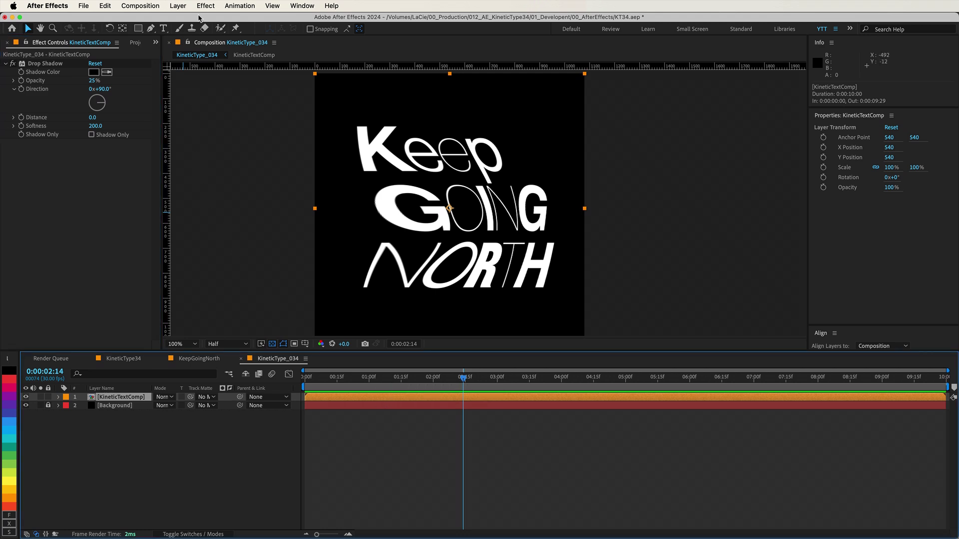
click(206, 5)
mouse_move(281, 297)
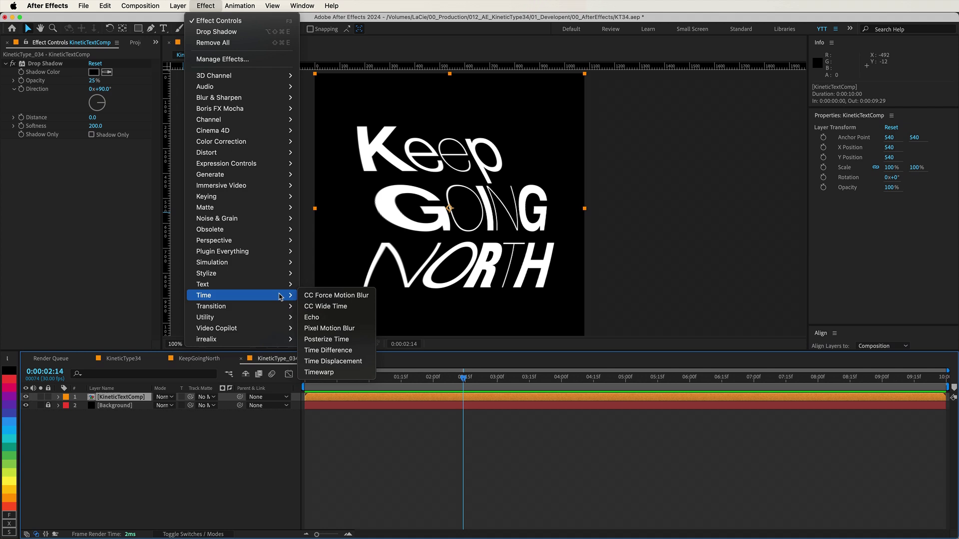
click(312, 317)
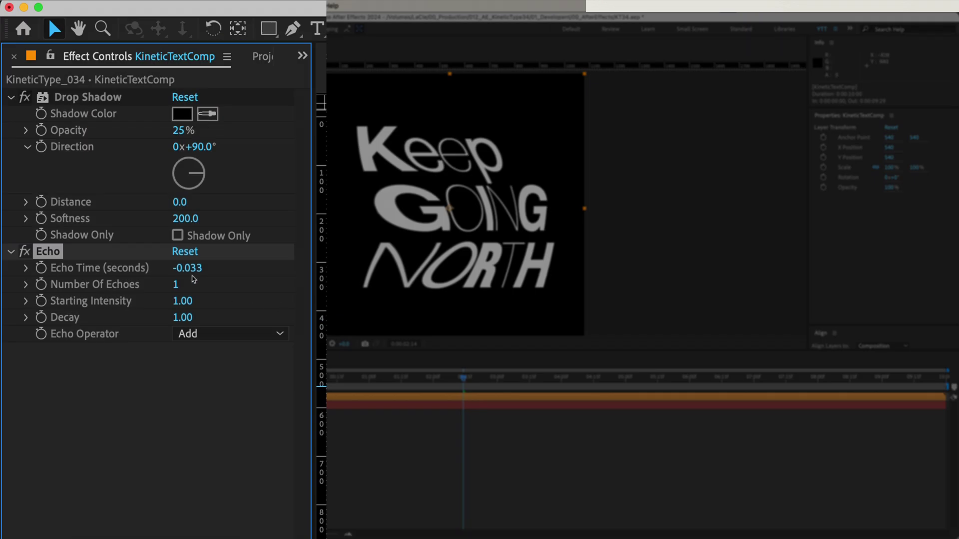
click(193, 286)
text(30)
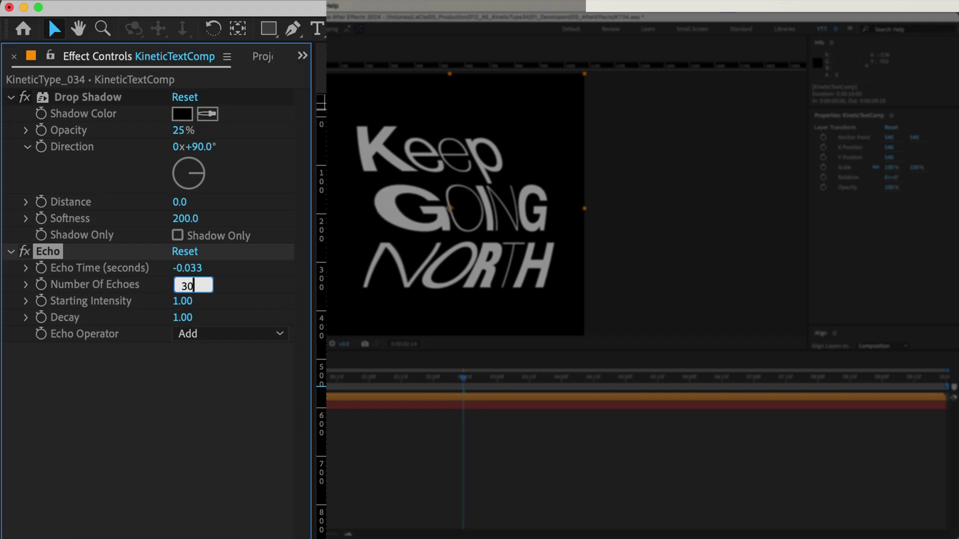
key(Return)
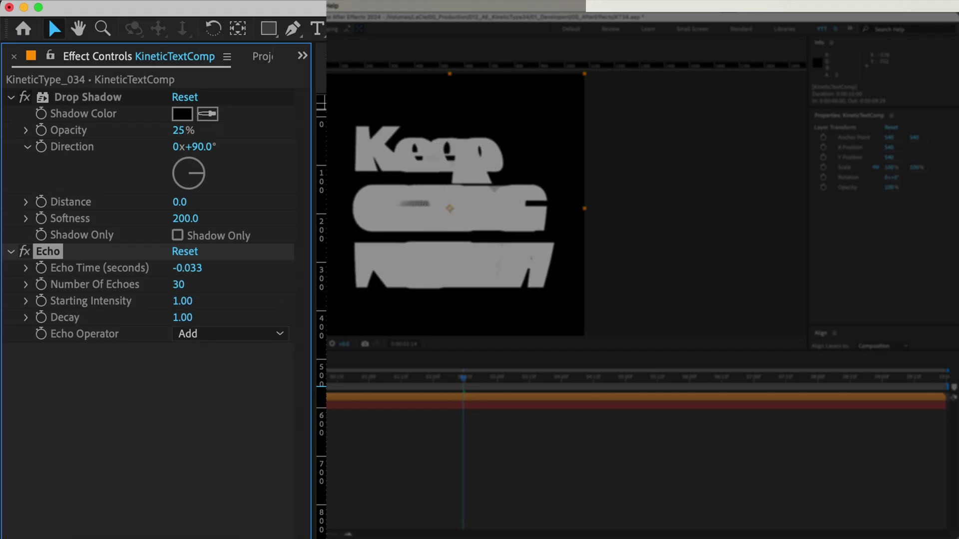
click(223, 335)
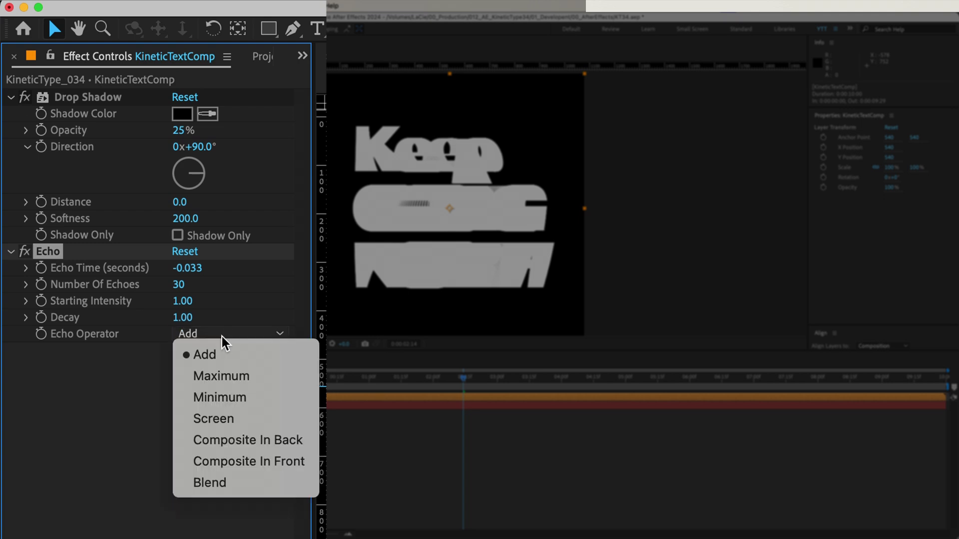
click(238, 461)
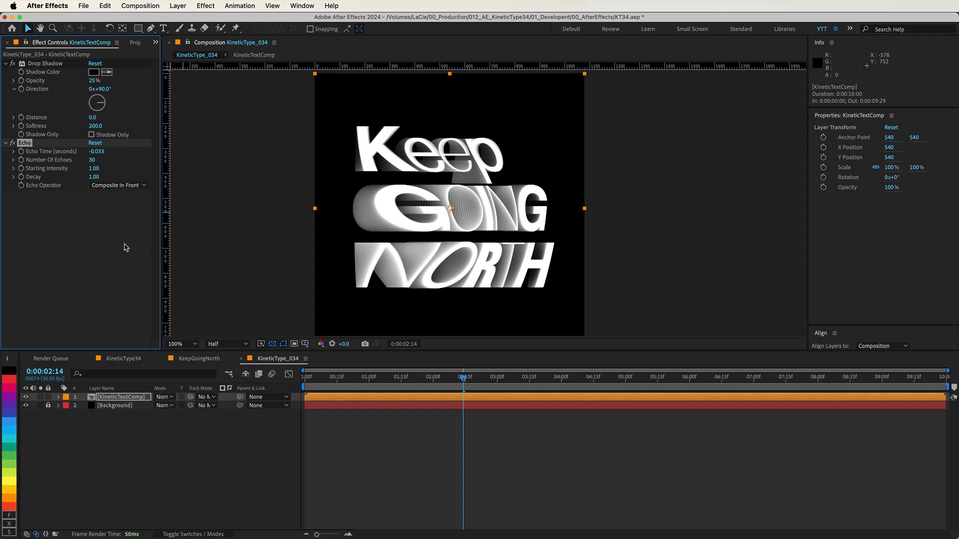
Divide the Echo Time by 2 to get -0.017 s, then preview the animation.
click(380, 437)
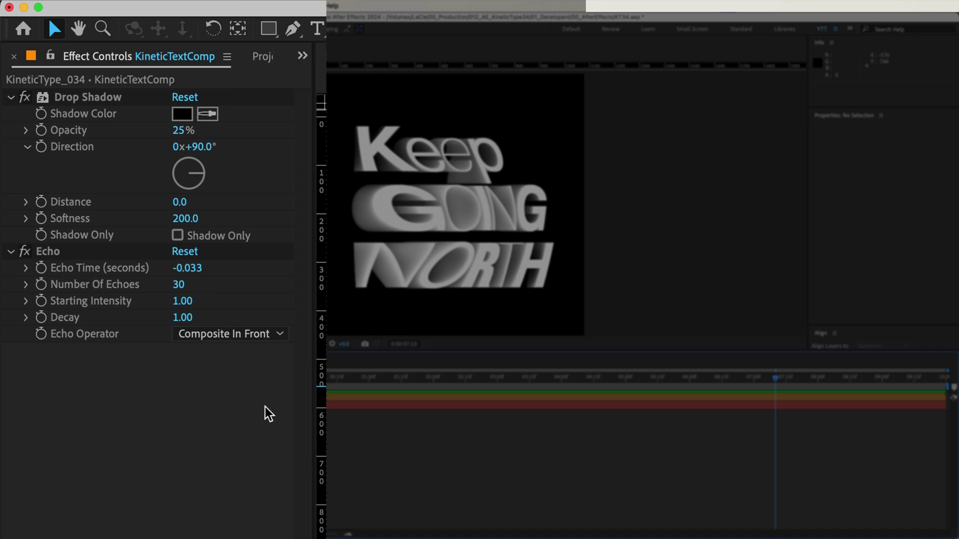
click(192, 269)
key(Right)
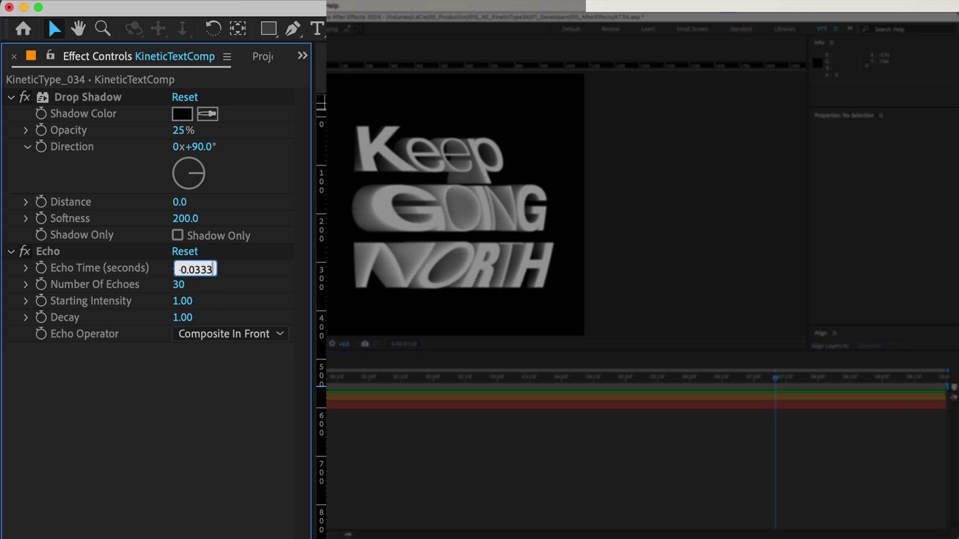
text(/2)
key(Return)
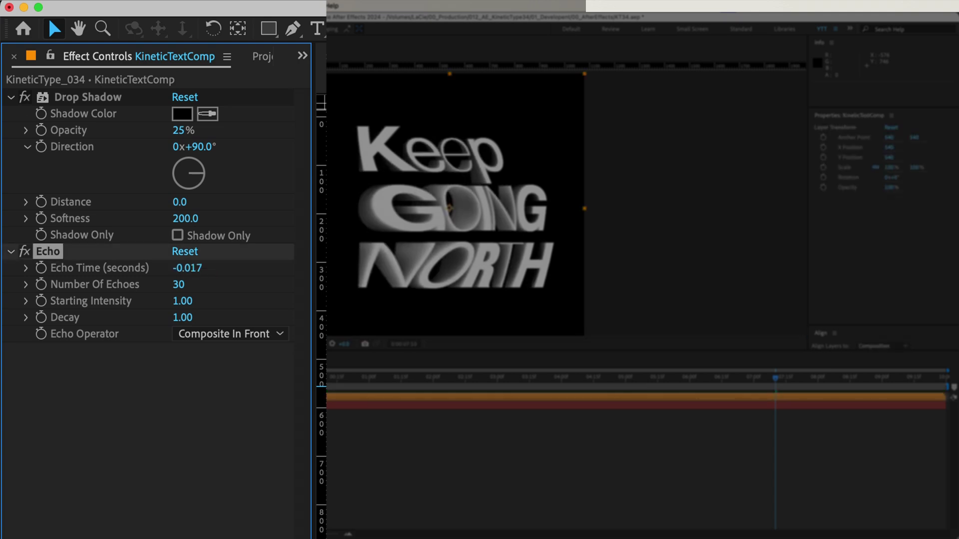
click(393, 483)
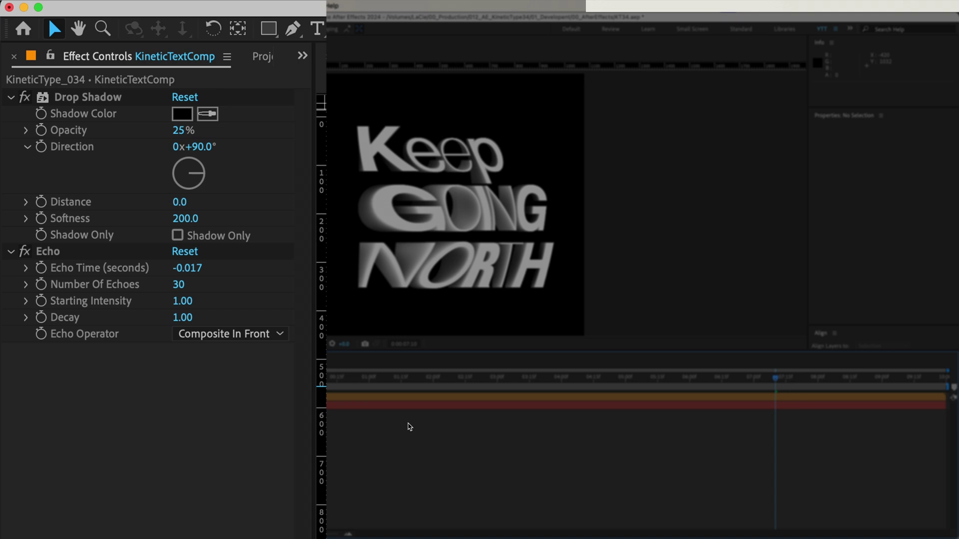
key(space)
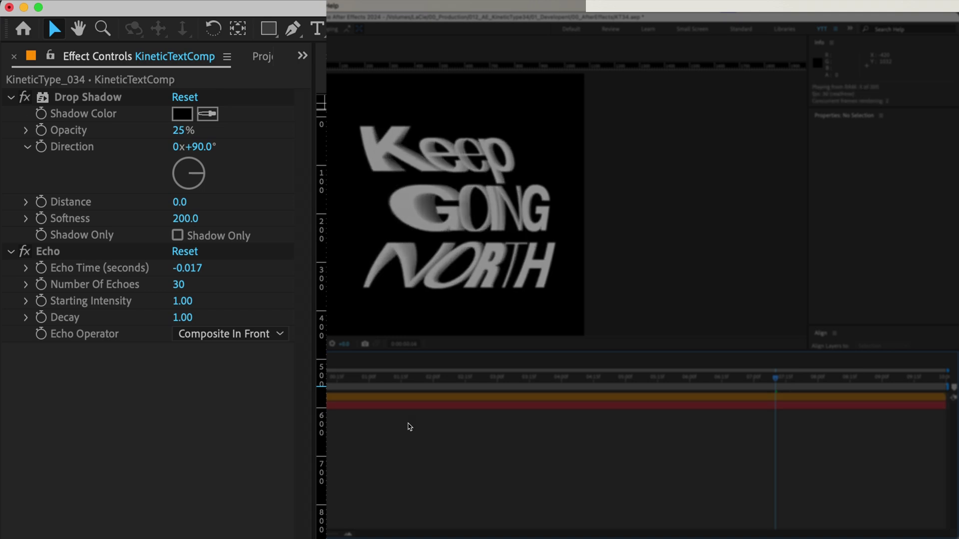